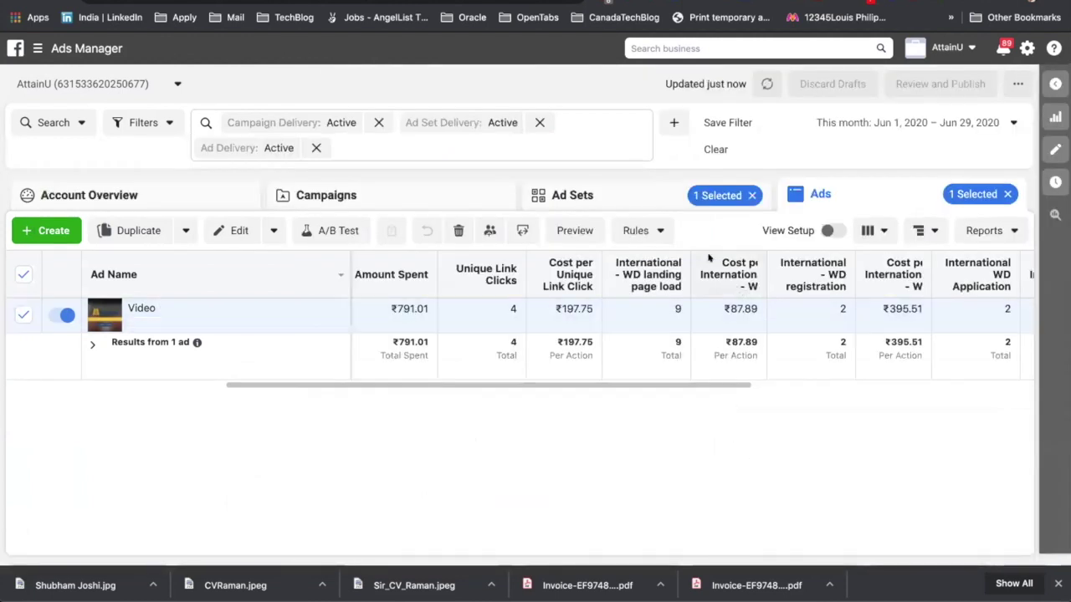
Switch from the single ad's results to the Ad Sets tab listing 16 active ad sets.
click(674, 202)
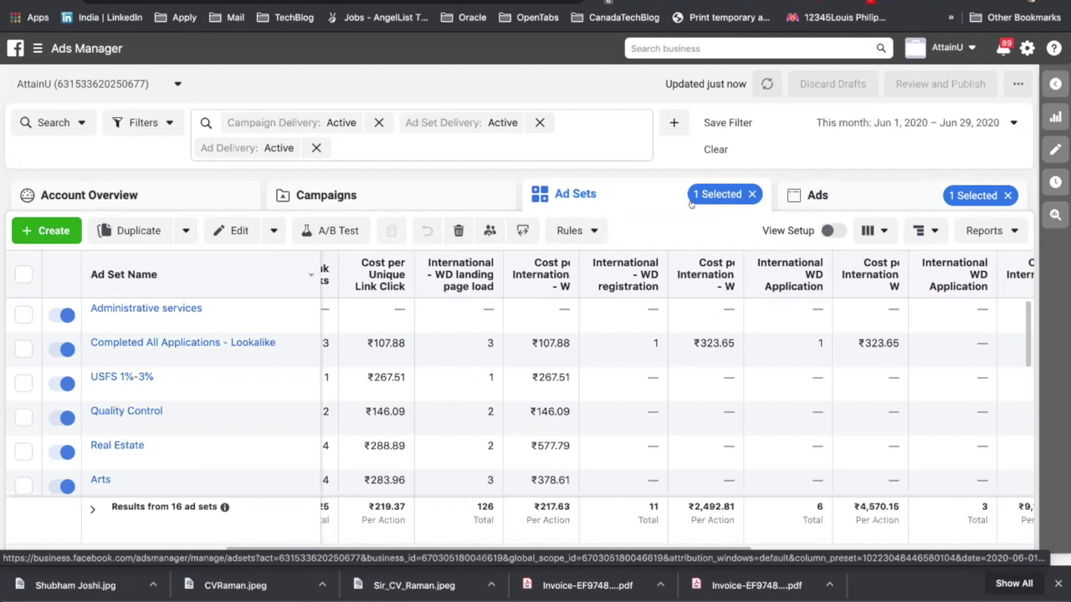
drag(553, 549, 407, 545)
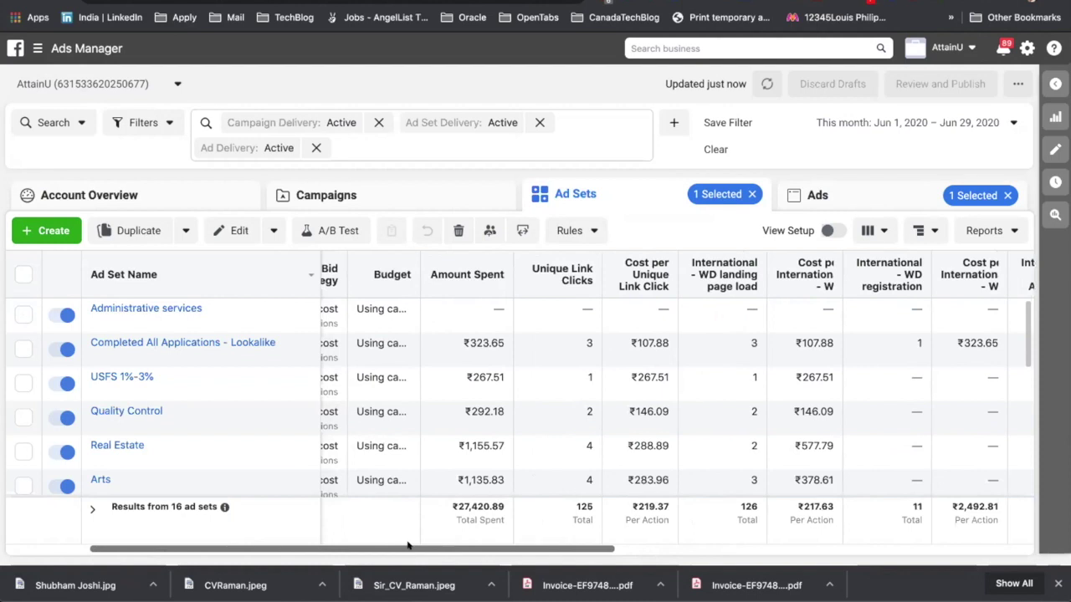
scroll(757, 376, down, 2)
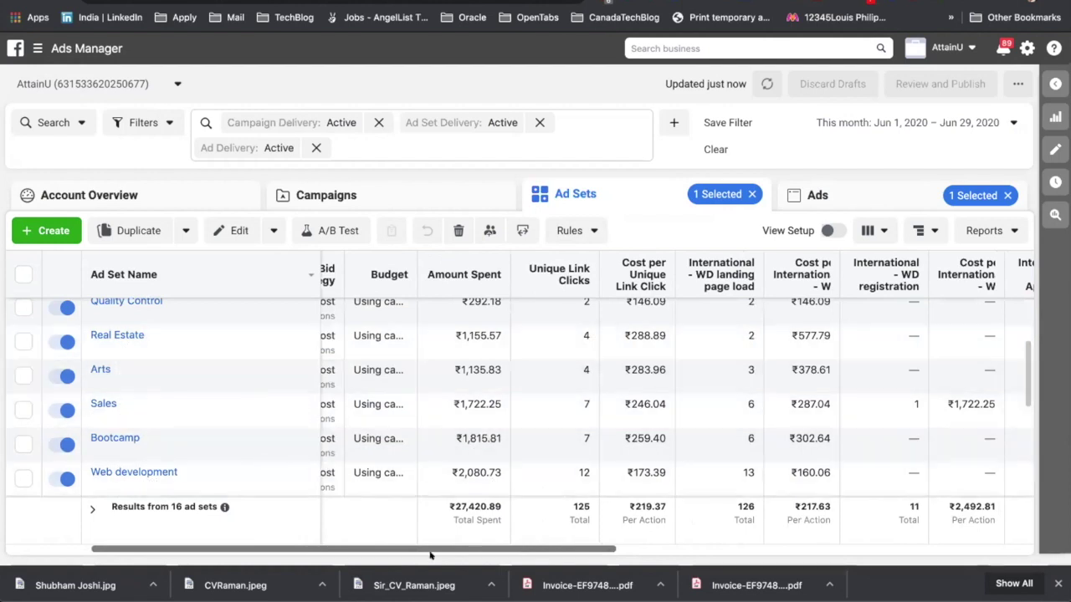
drag(431, 549, 645, 558)
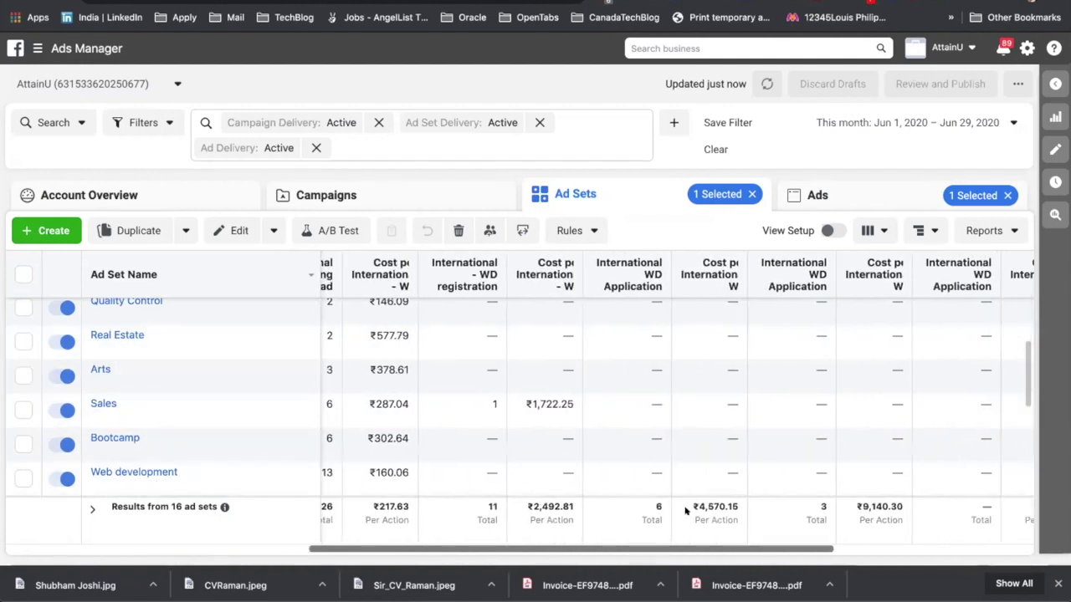
scroll(1025, 401, down, 1)
drag(1026, 401, 1019, 488)
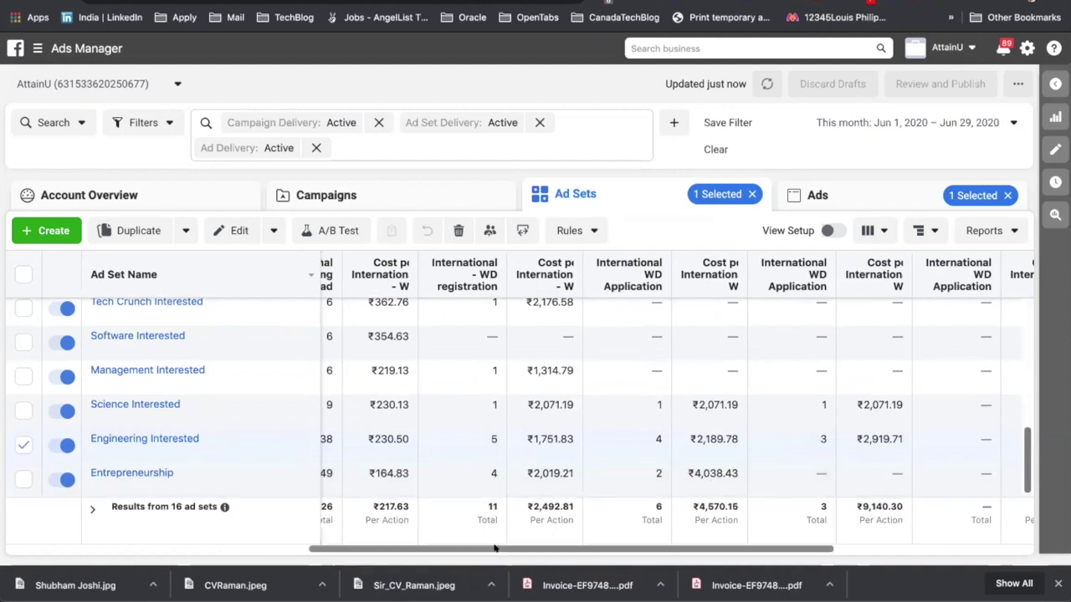
drag(507, 549, 585, 537)
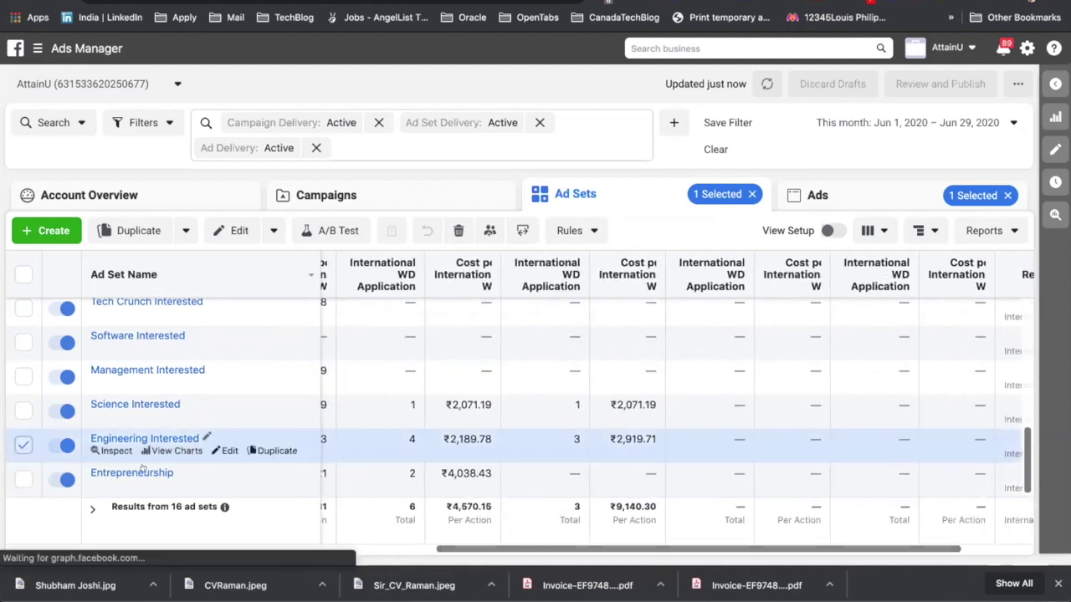
click(543, 443)
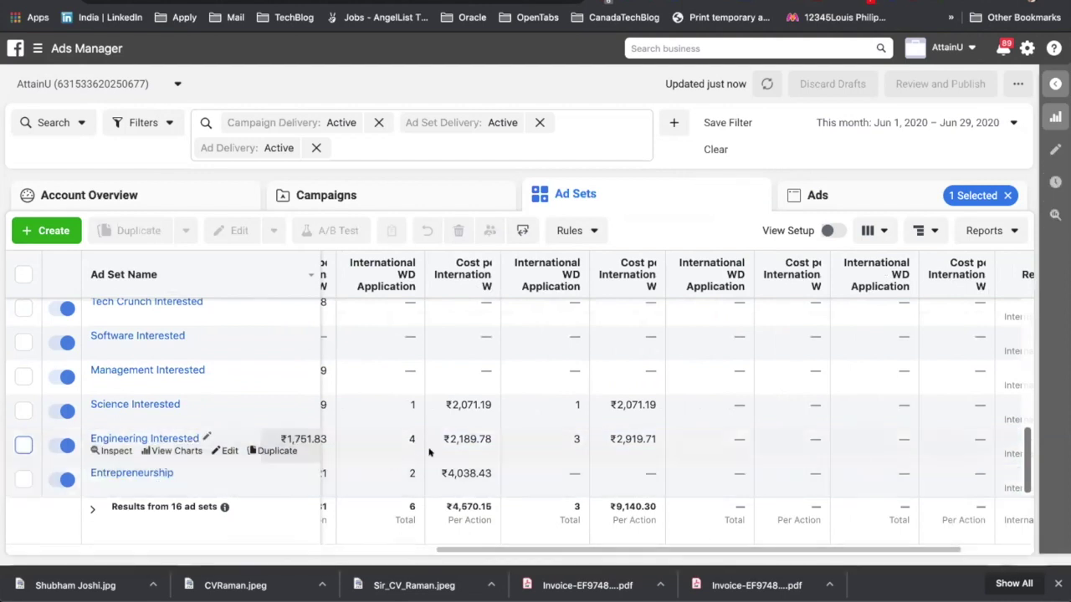
scroll(489, 500, left, 1)
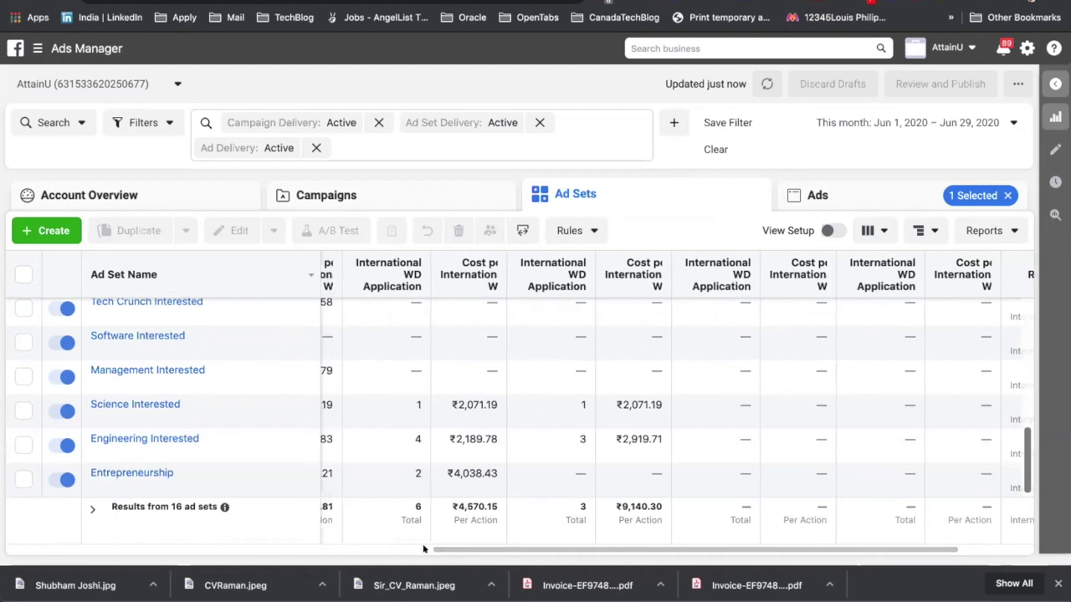
key(ctrl+a)
scroll(478, 460, left, 5)
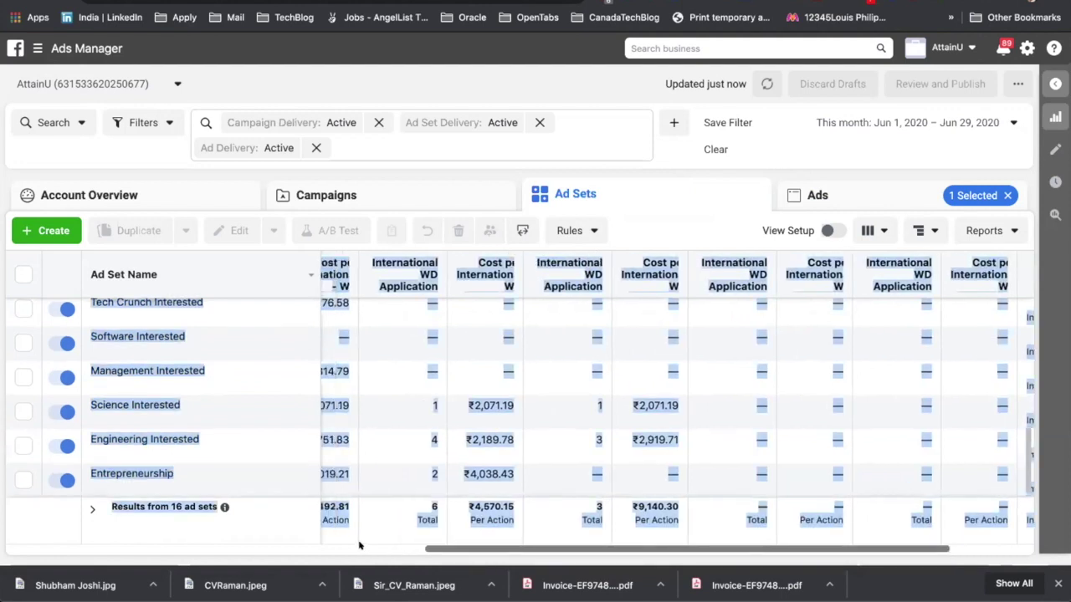
click(473, 451)
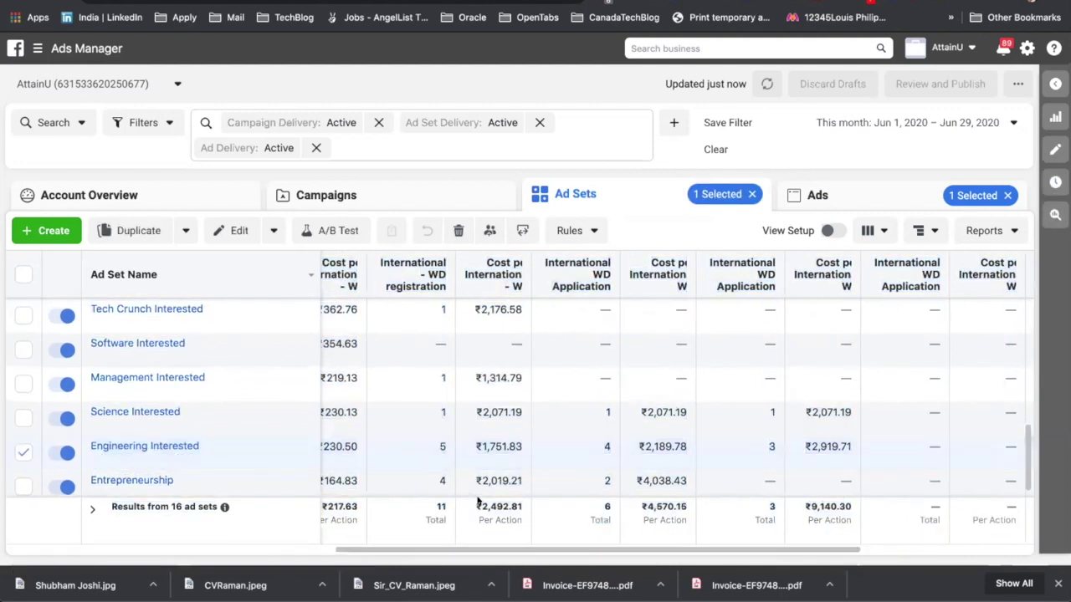
drag(441, 547, 405, 547)
scroll(504, 486, up, 3)
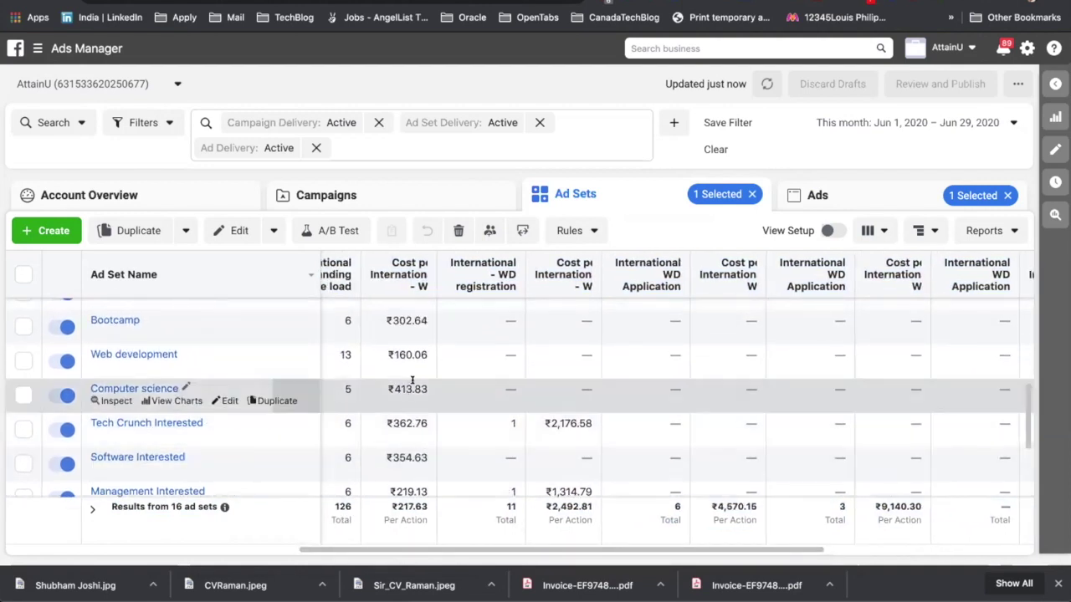
scroll(429, 354, up, 1)
scroll(430, 354, up, 6)
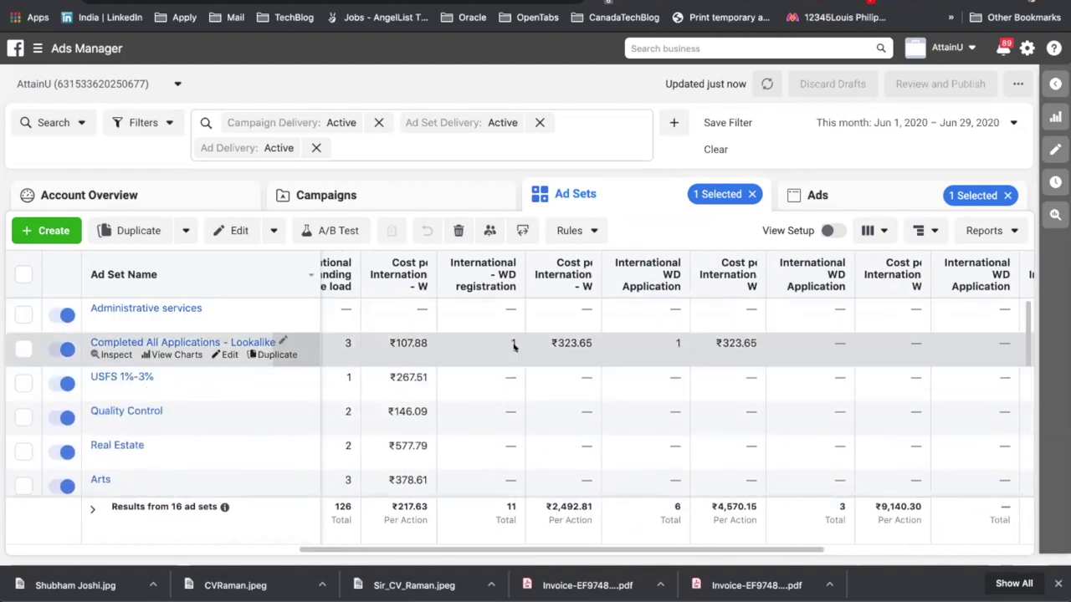
scroll(502, 372, down, 3)
scroll(502, 371, down, 6)
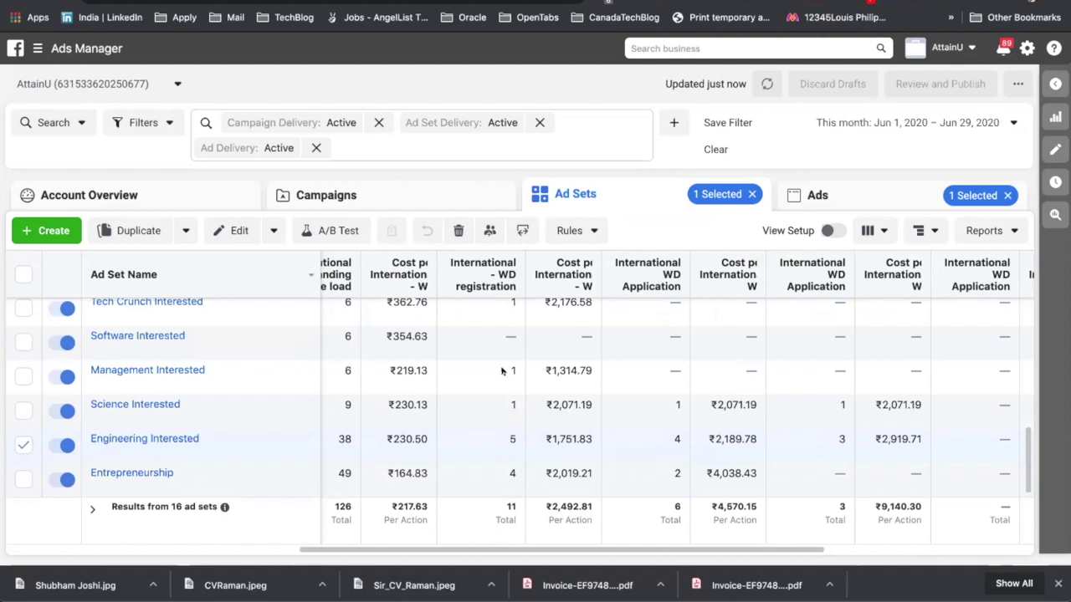
Scroll back to Amount Spent and select Software Interested's spend value.
drag(484, 550, 387, 548)
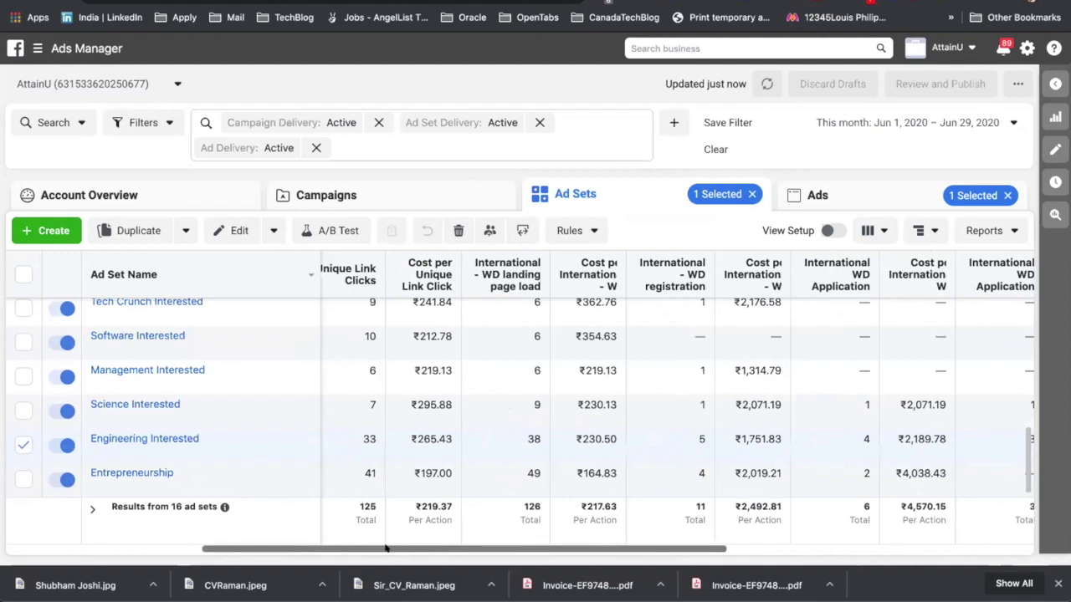
drag(386, 548, 310, 547)
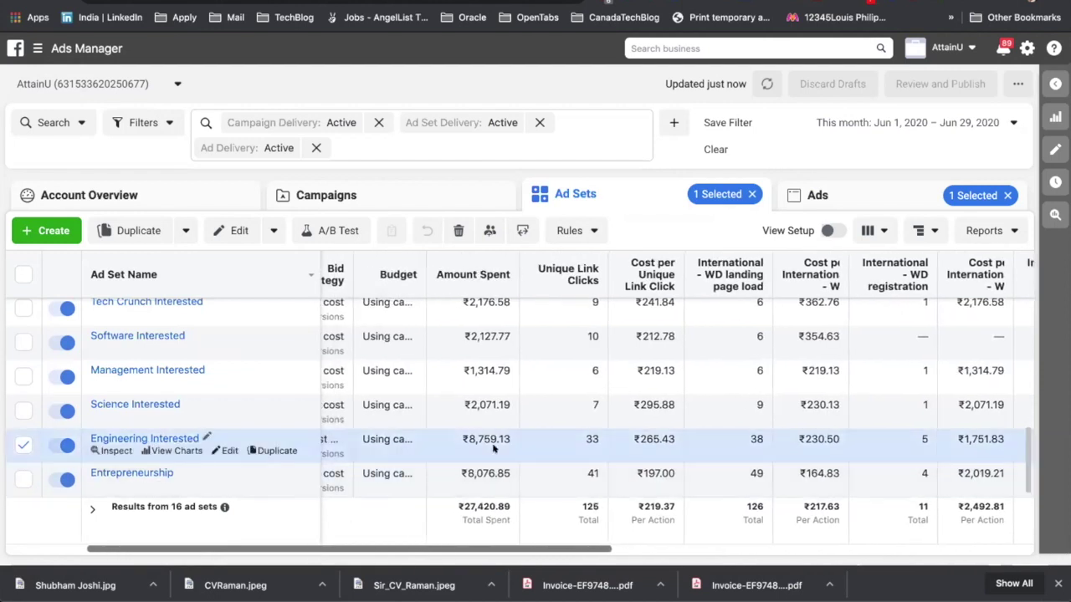
double_click(502, 337)
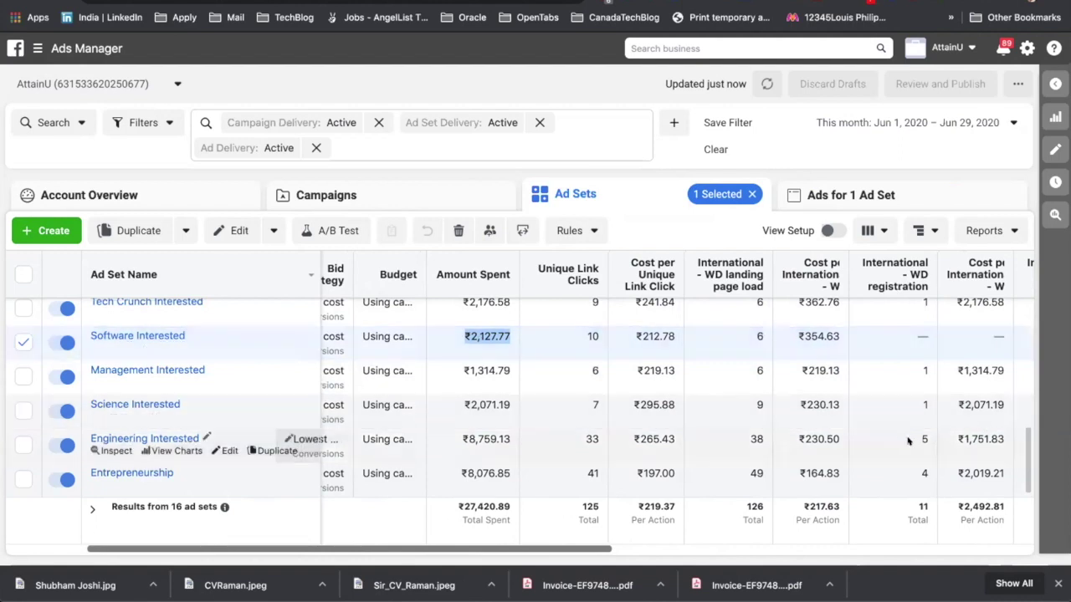
Highlight Engineering Interested's registrations and cost, then Software Interested's 2,127.77 spend.
drag(914, 441, 993, 439)
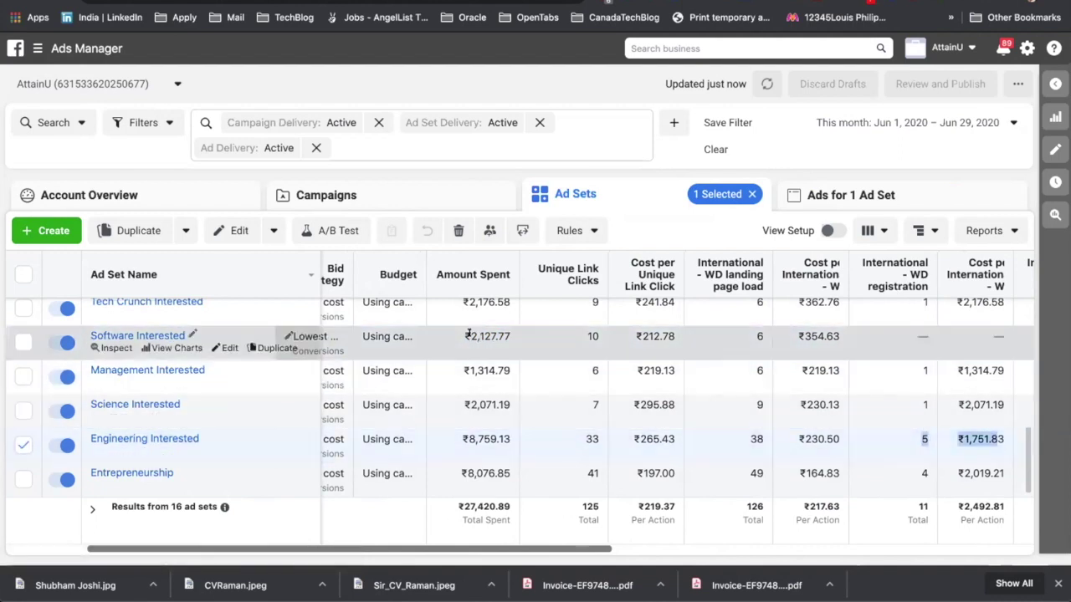
drag(463, 336, 527, 336)
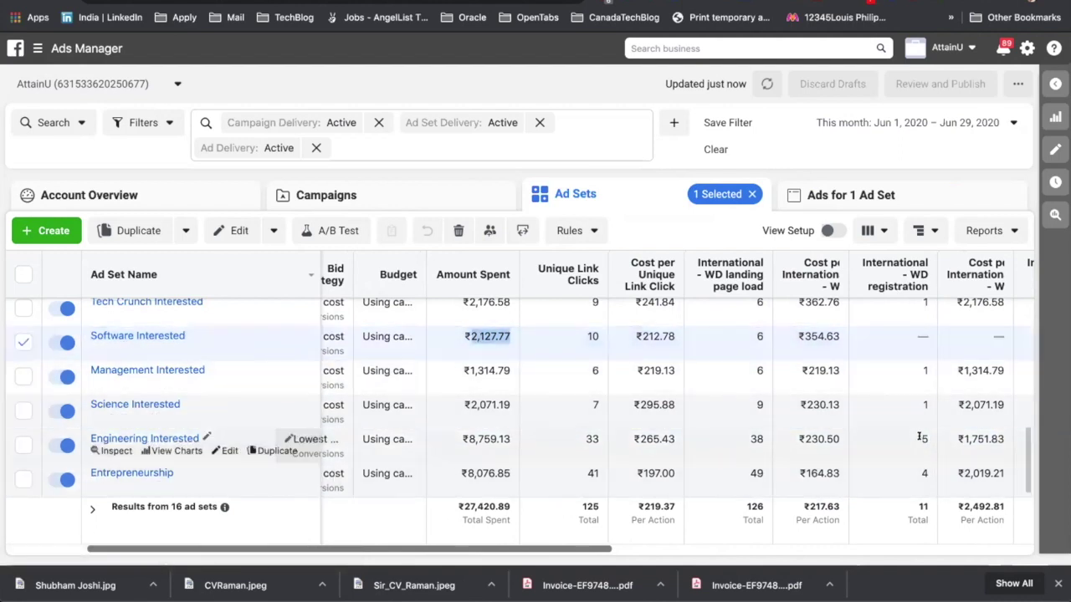
drag(467, 339, 564, 354)
scroll(945, 438, up, 1)
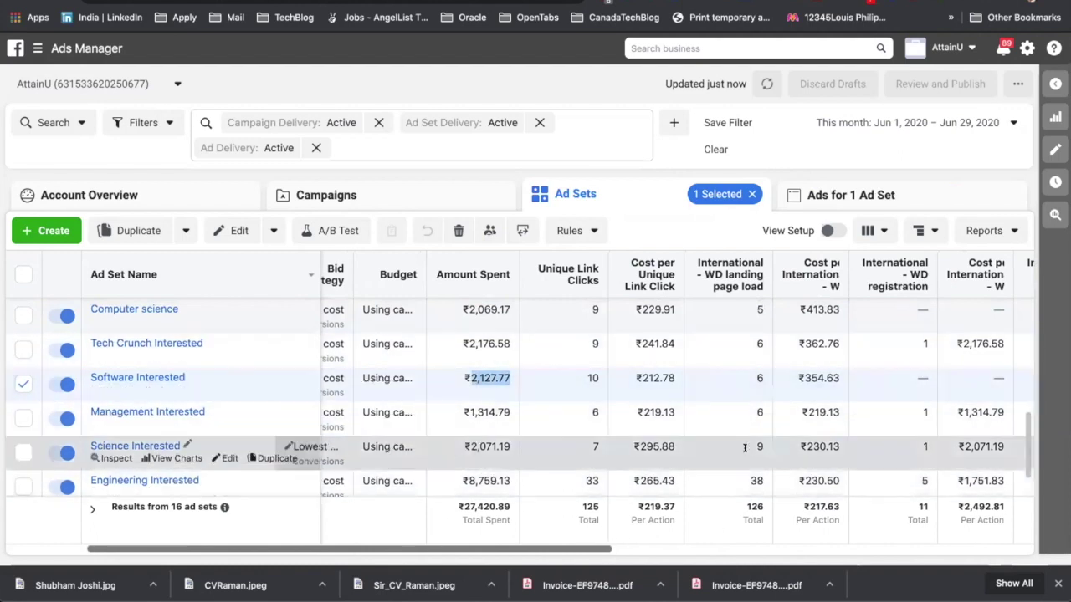
scroll(624, 427, down, 1)
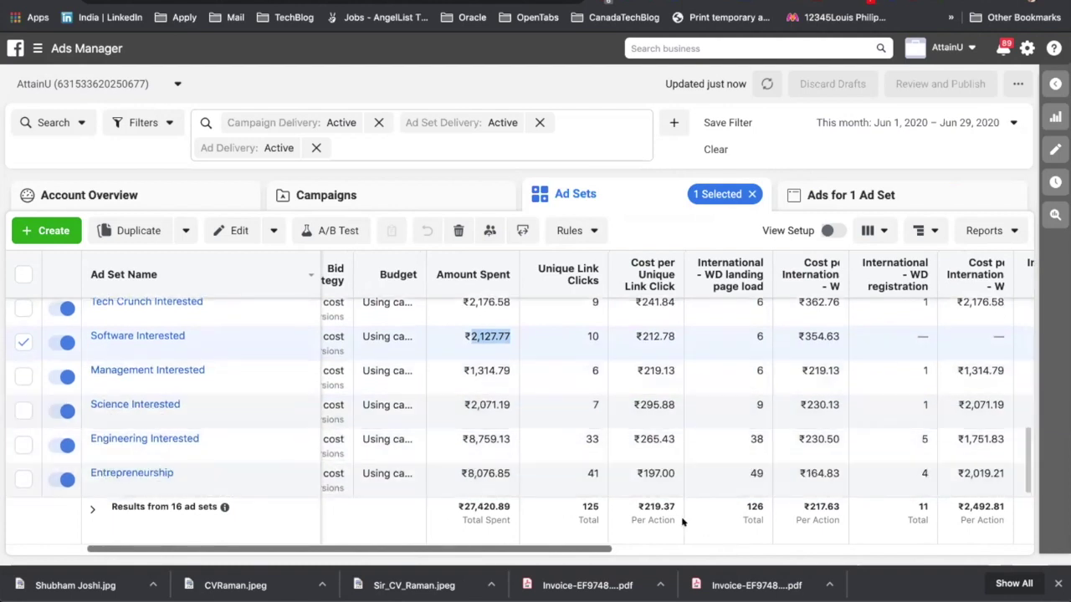
drag(574, 547, 838, 545)
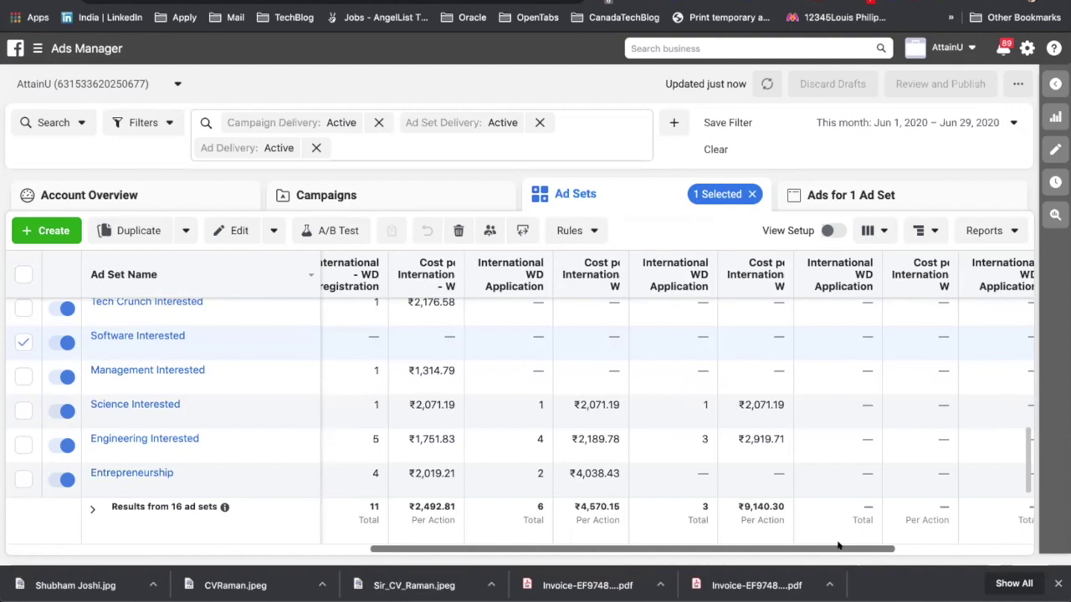
drag(838, 545, 531, 547)
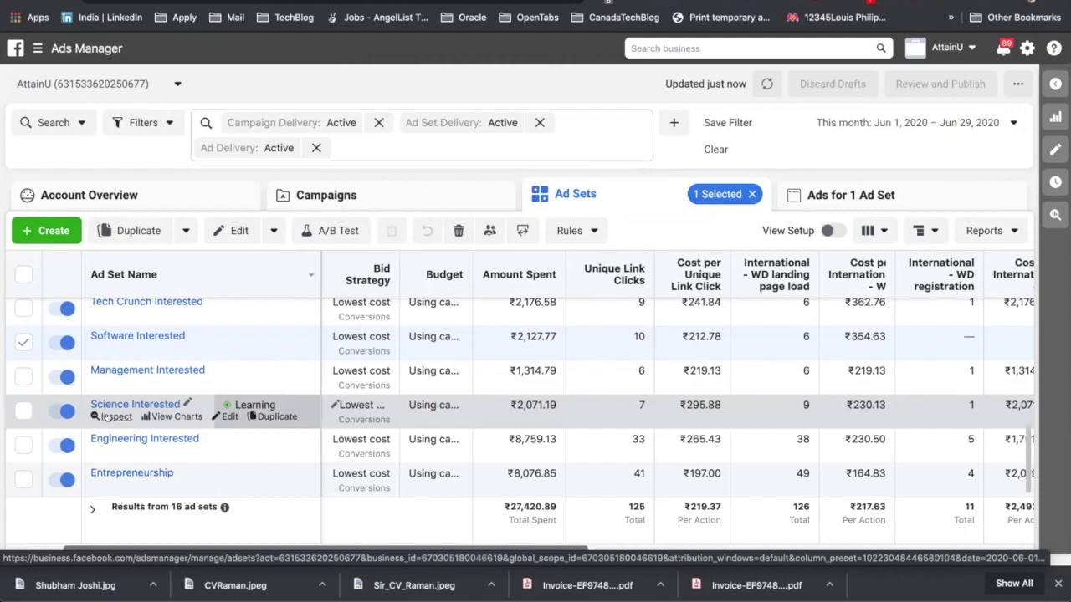
drag(103, 546, 341, 548)
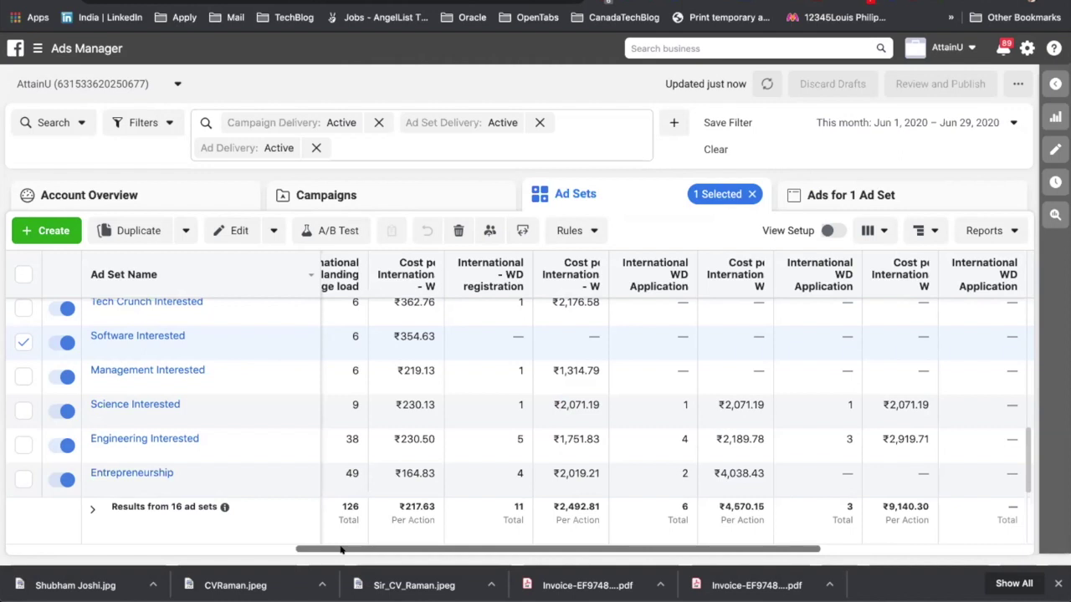
click(400, 200)
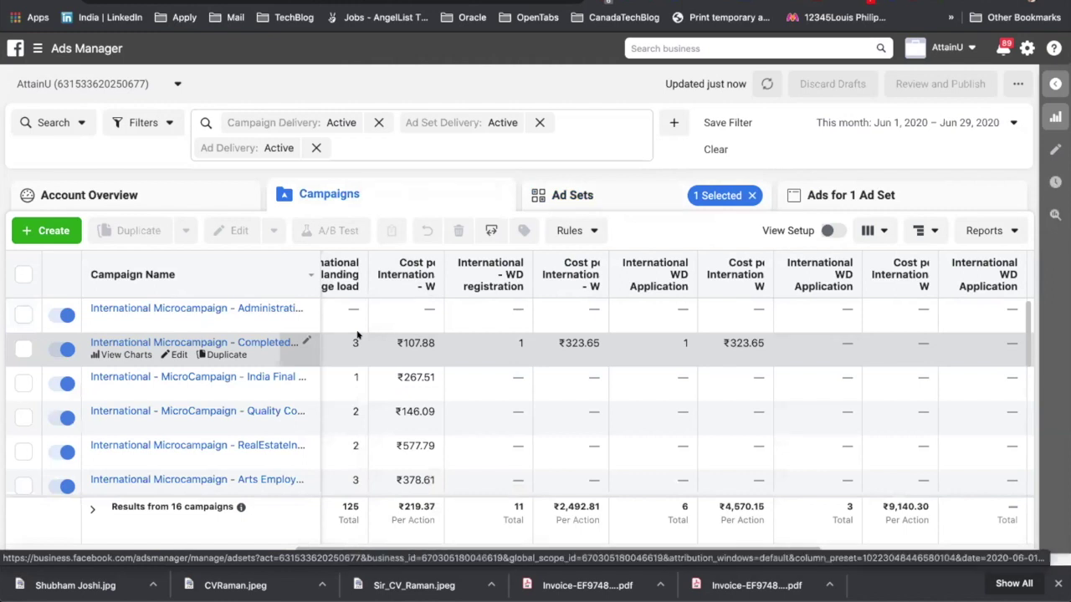
View the ad sets of the Completed campaign.
scroll(374, 407, left, 5)
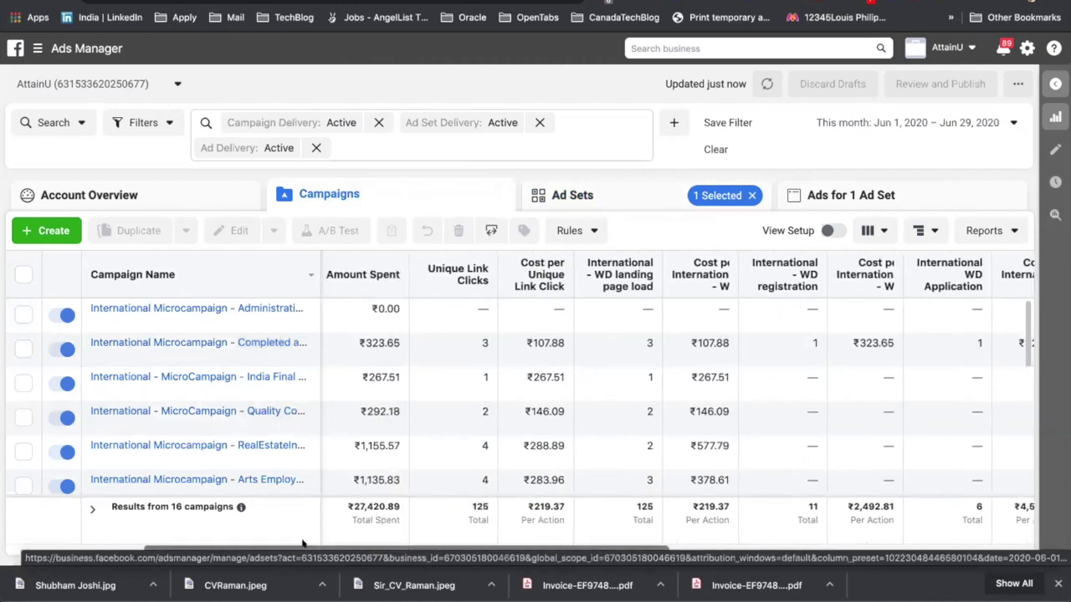
scroll(409, 545, left, 5)
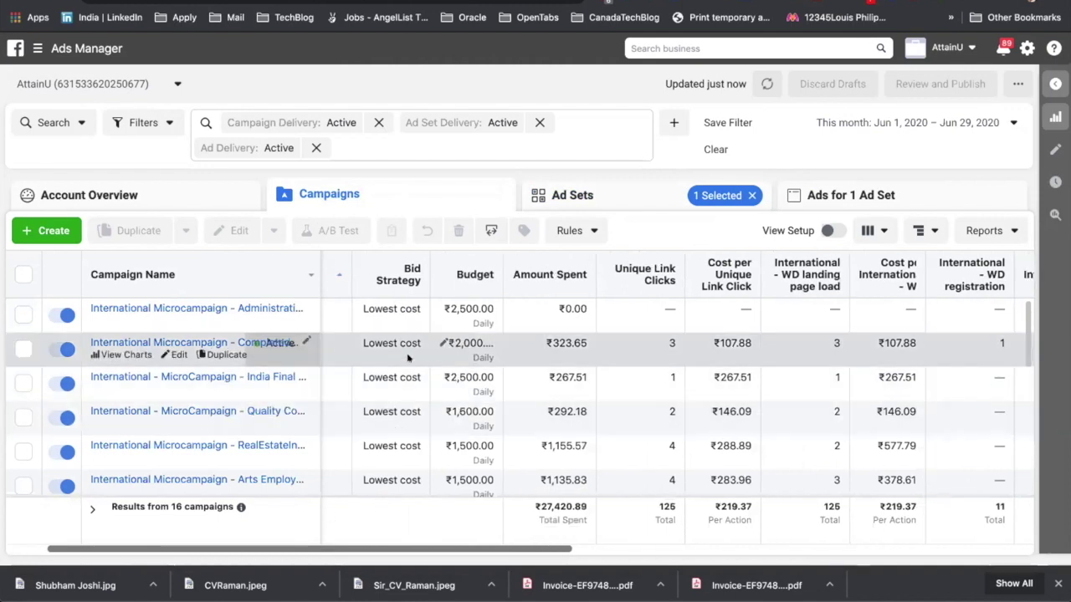
click(411, 355)
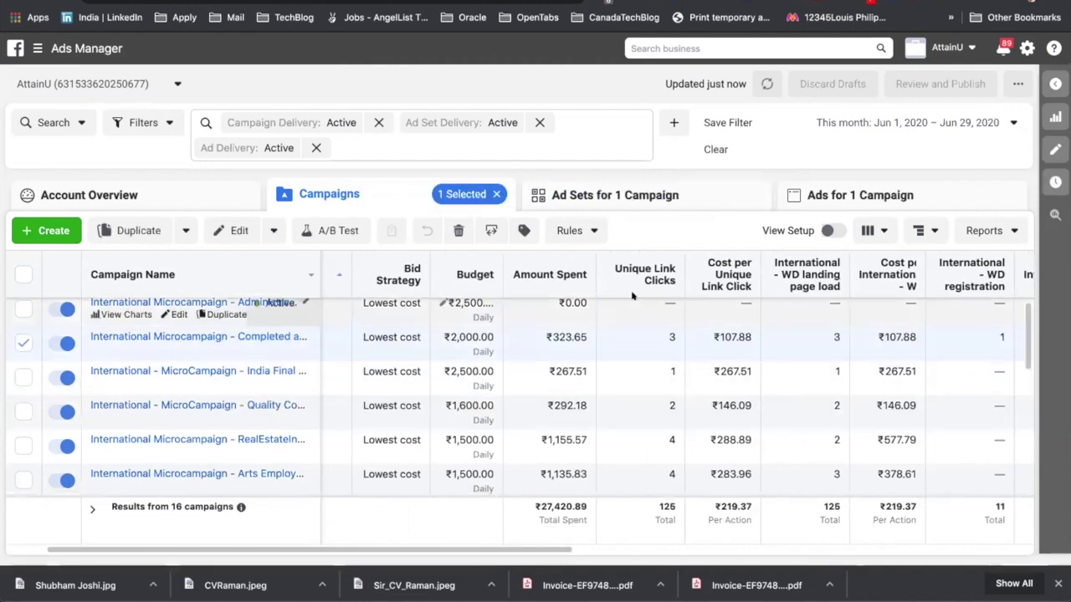
click(603, 193)
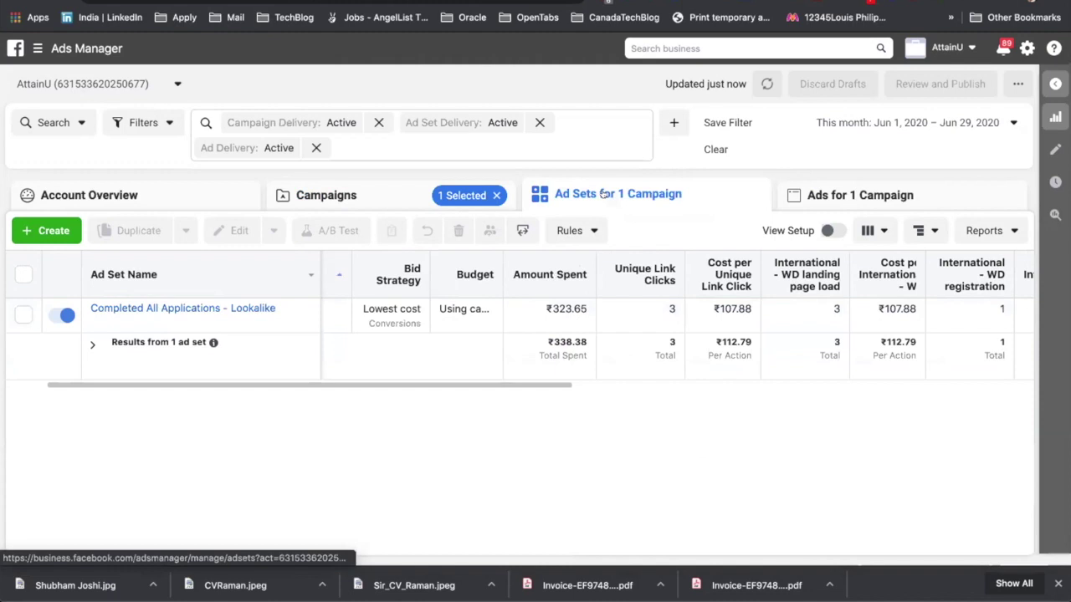
Return to the campaigns and view India Final's single ad set, USFS 1%-3%.
key(alt+Left)
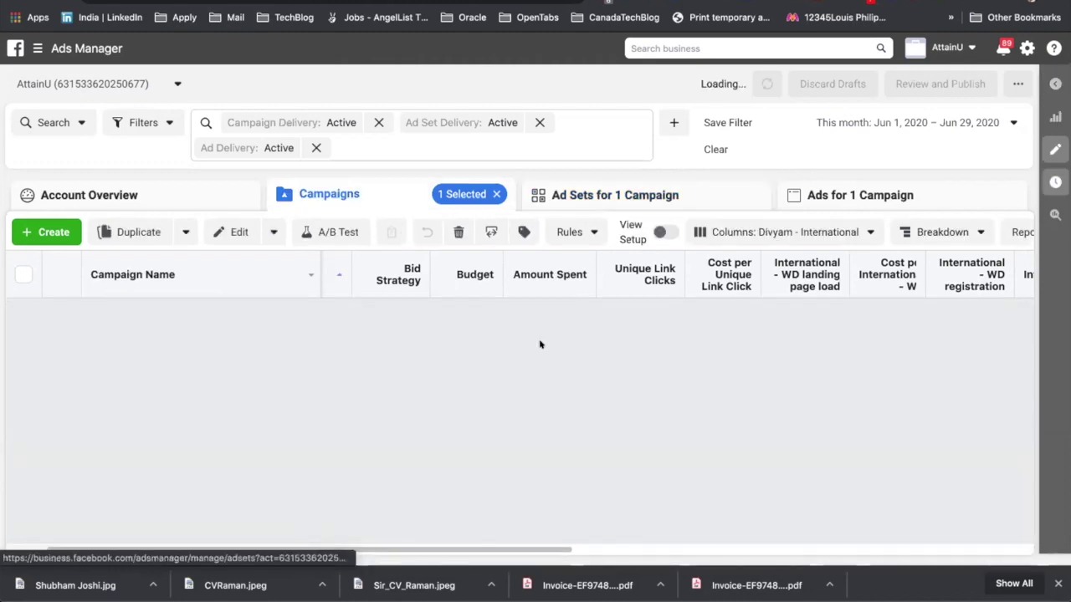
click(514, 391)
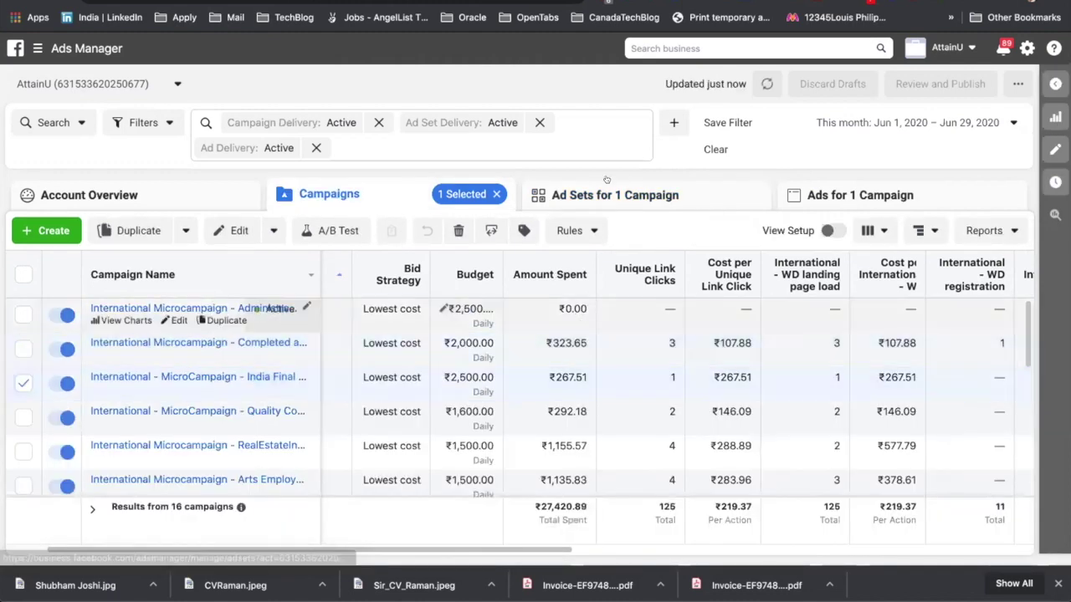
click(615, 194)
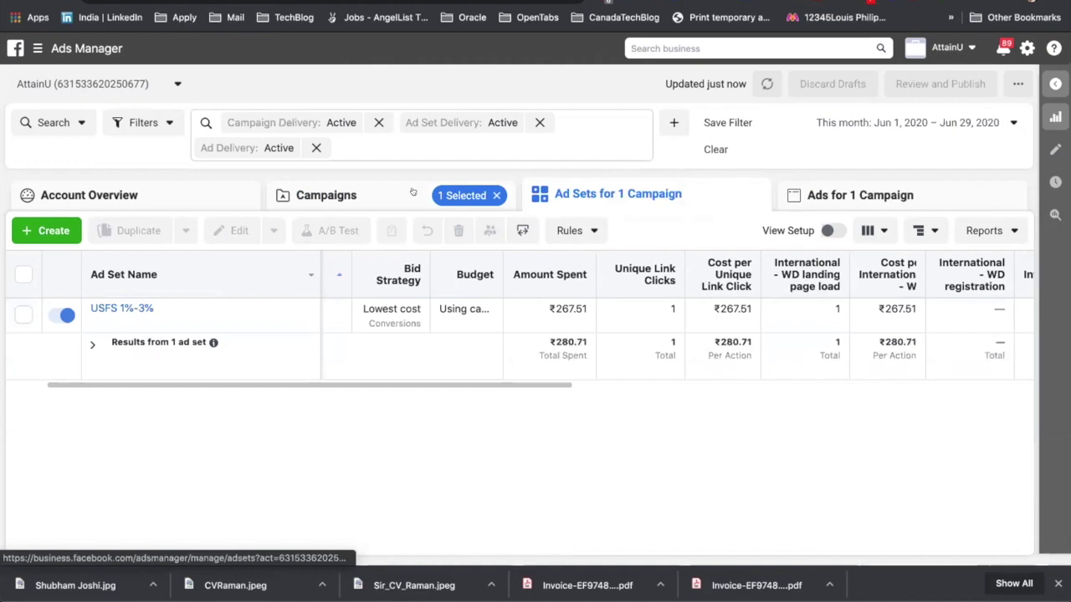
click(412, 193)
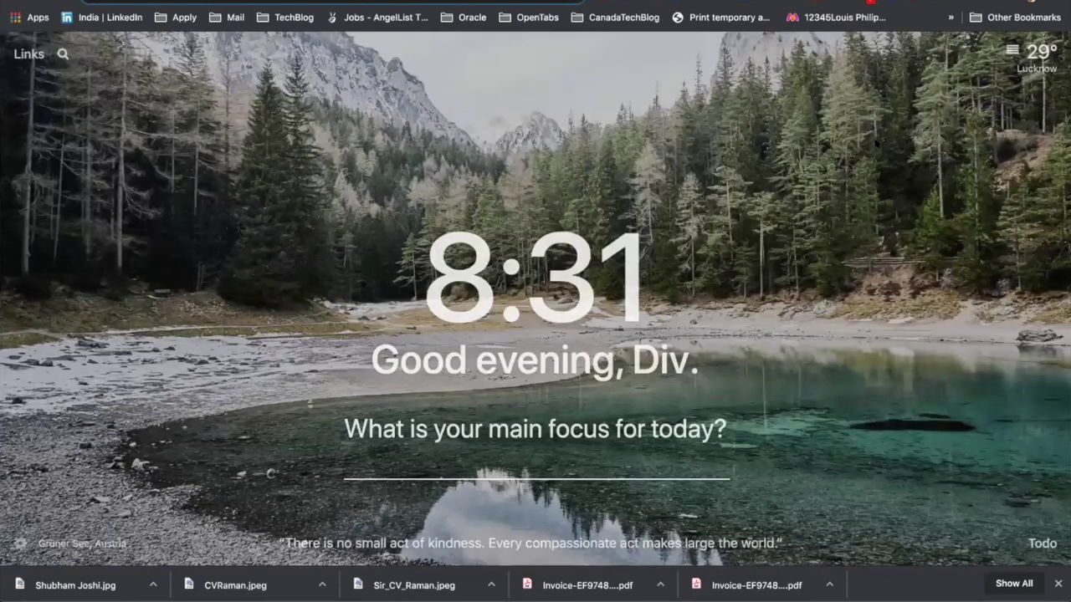
Load chasechappell.com/resources in a new Chrome tab.
text(chase)
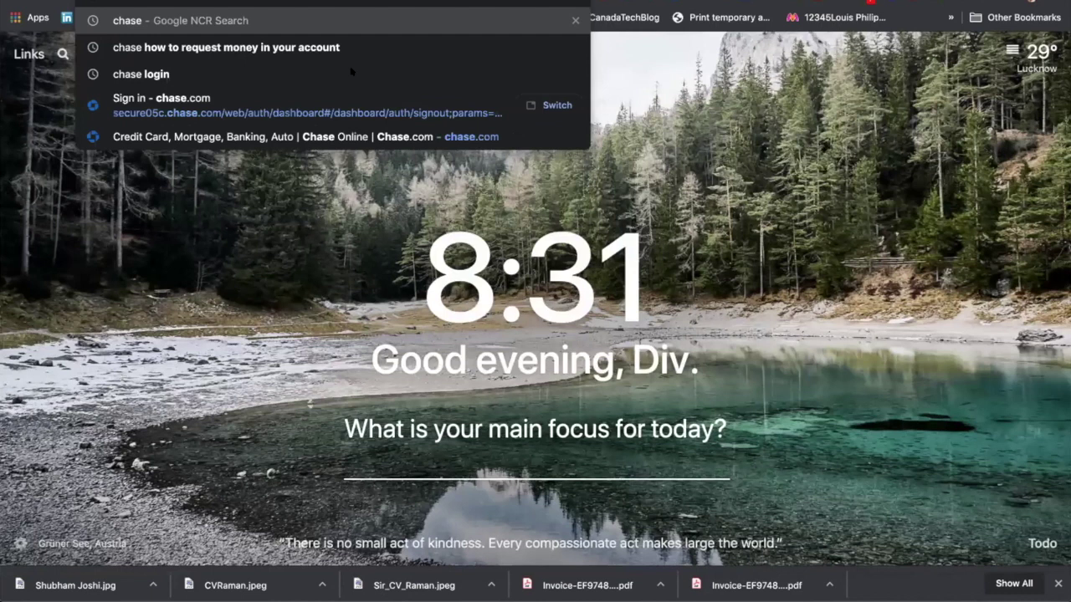
text(chappell)
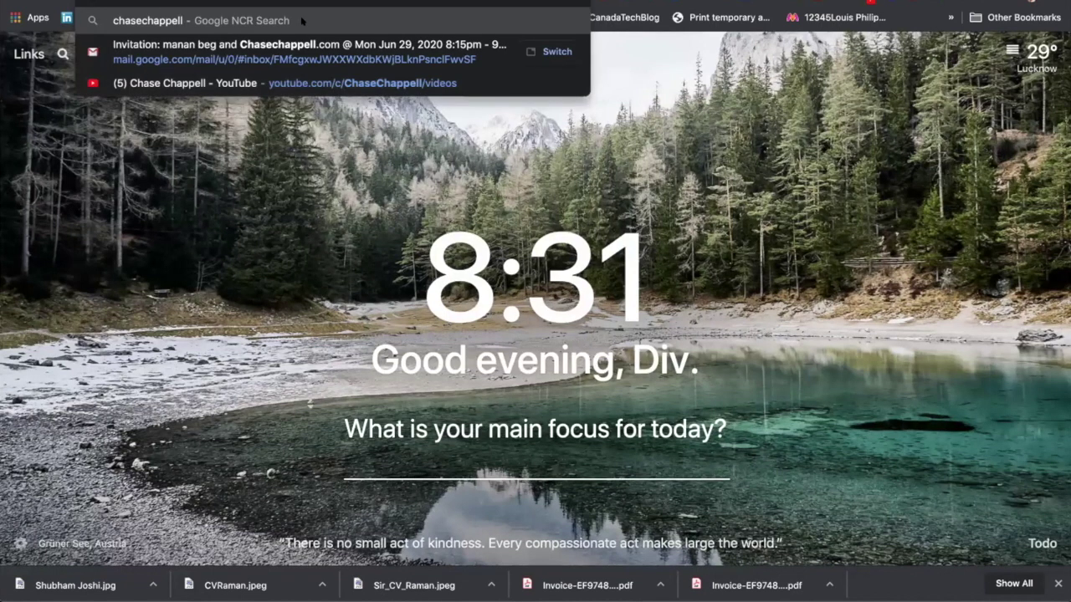
text(.c)
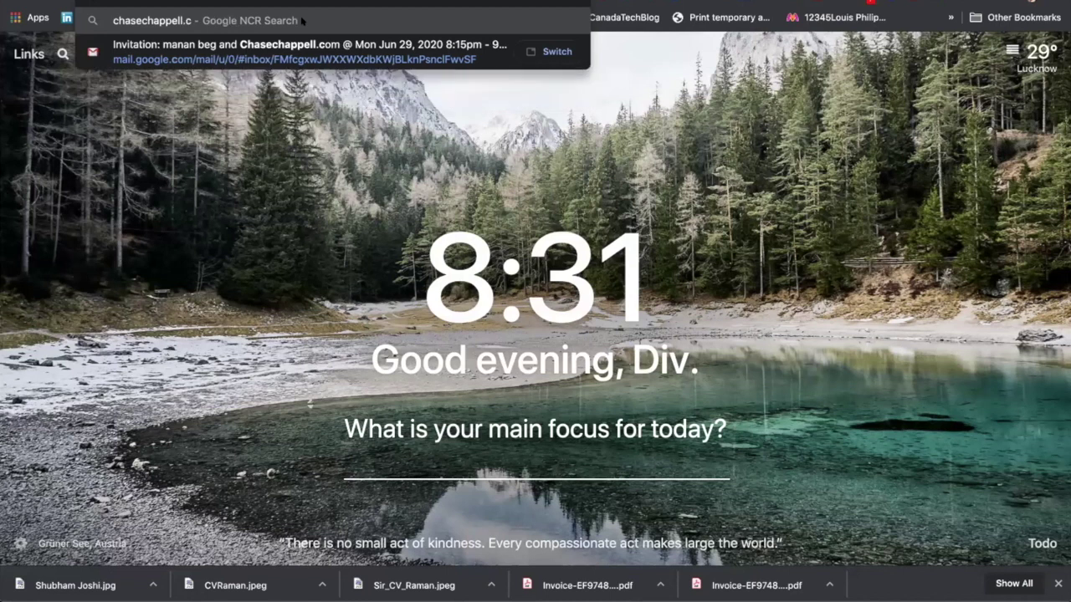
text(om)
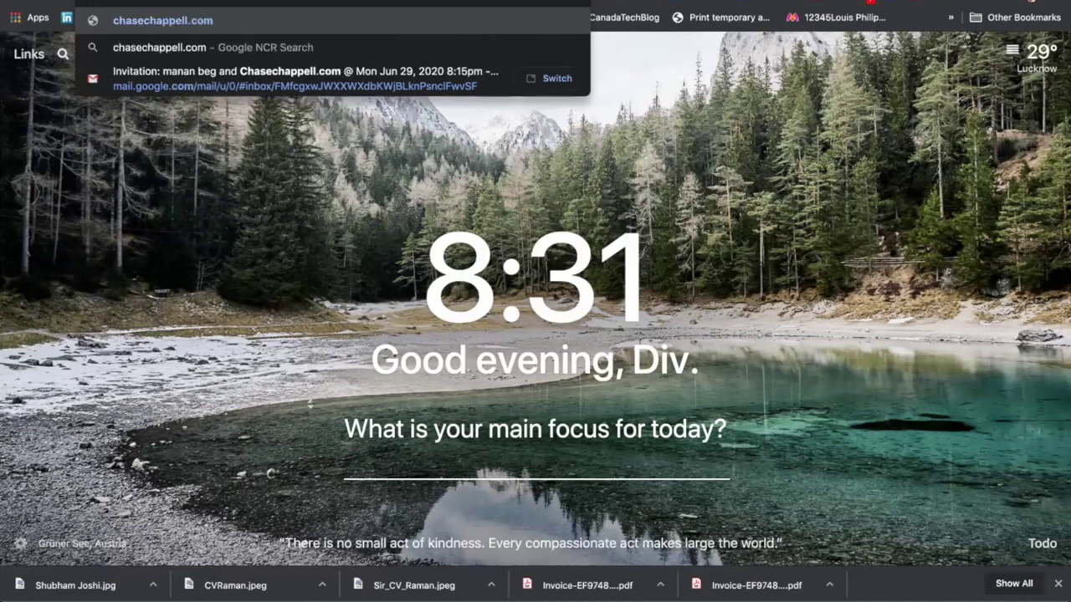
text(/resources)
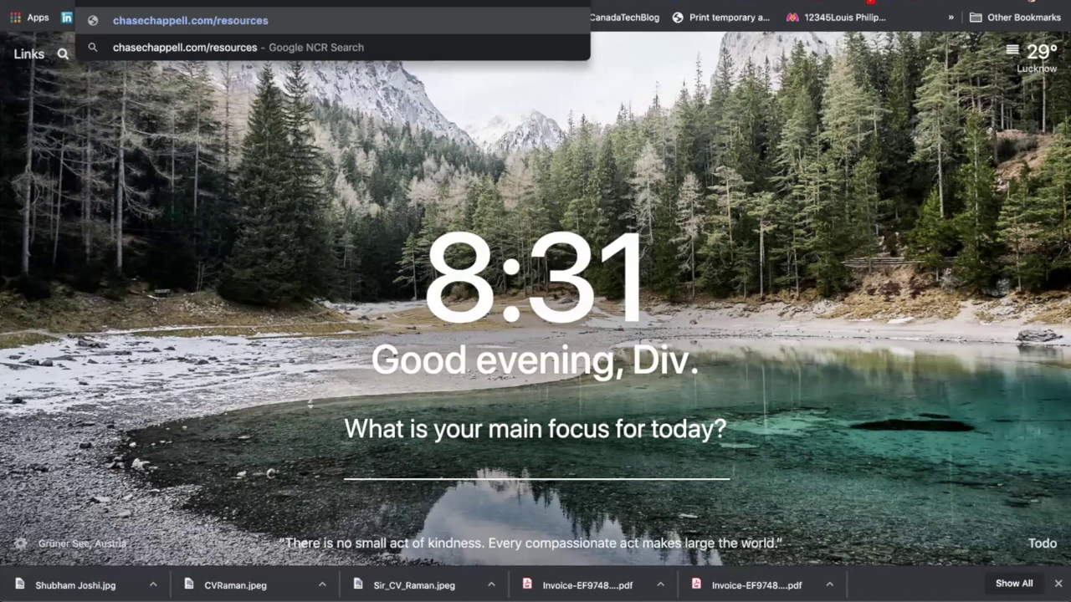
key(Return)
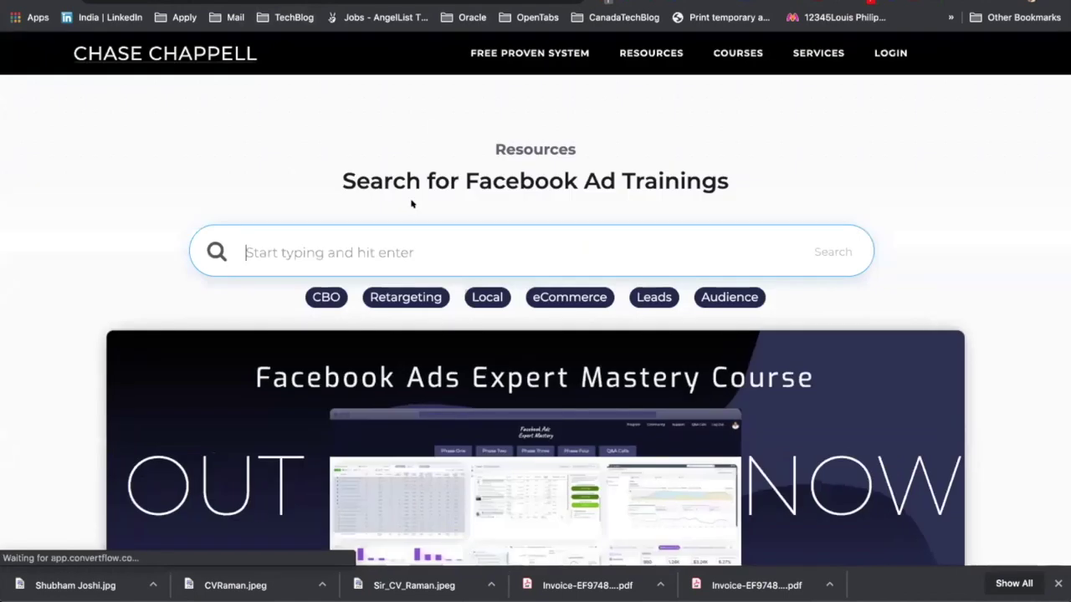
Filter the trainings by the CBO tag and open the Facebook CBO Structure article.
click(349, 247)
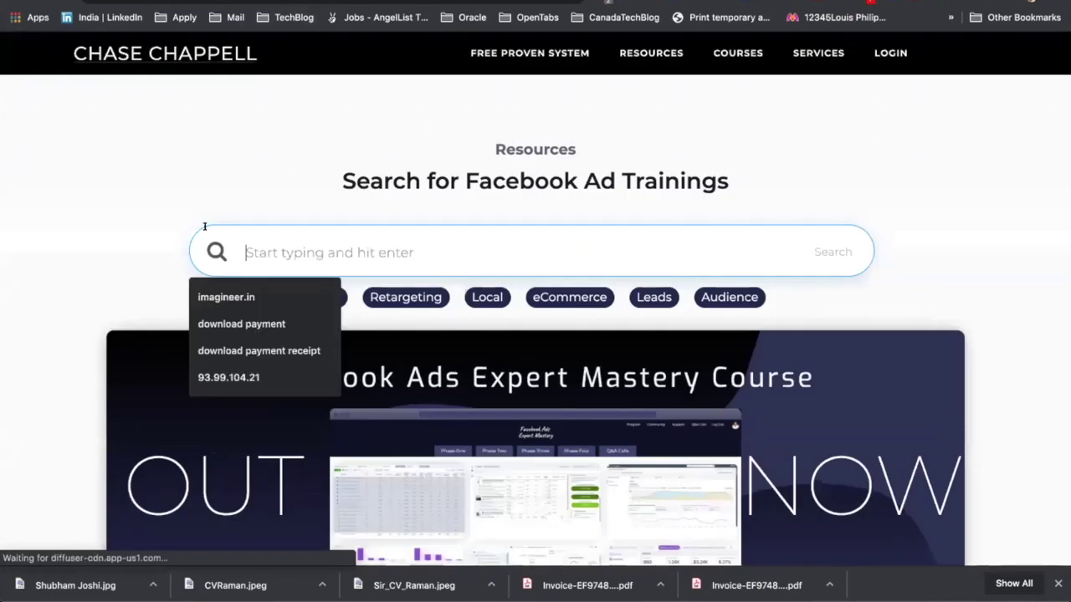
click(179, 204)
click(332, 293)
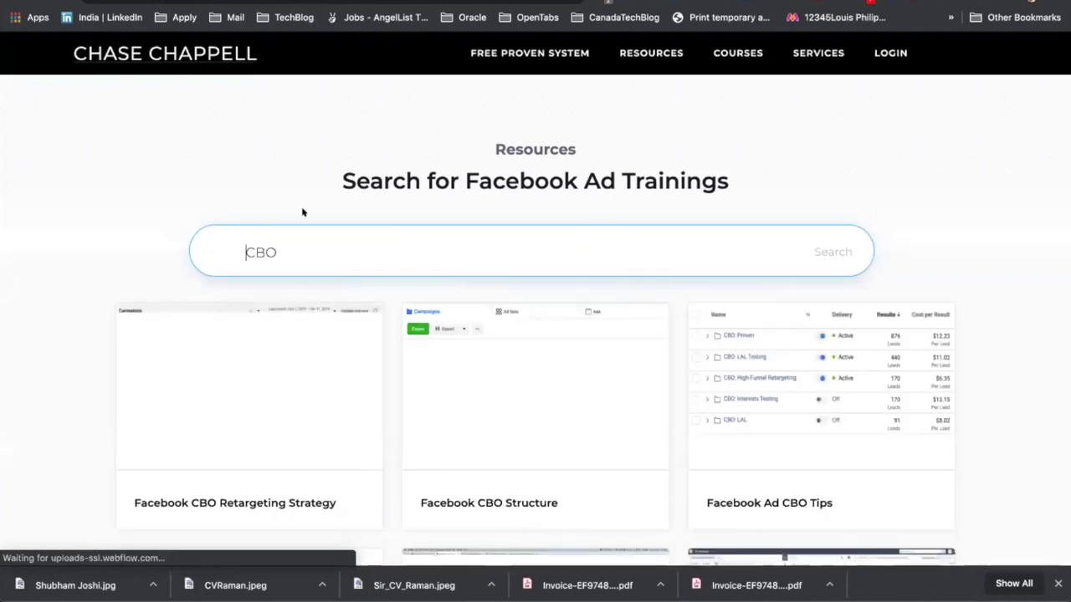
scroll(261, 322, down, 1)
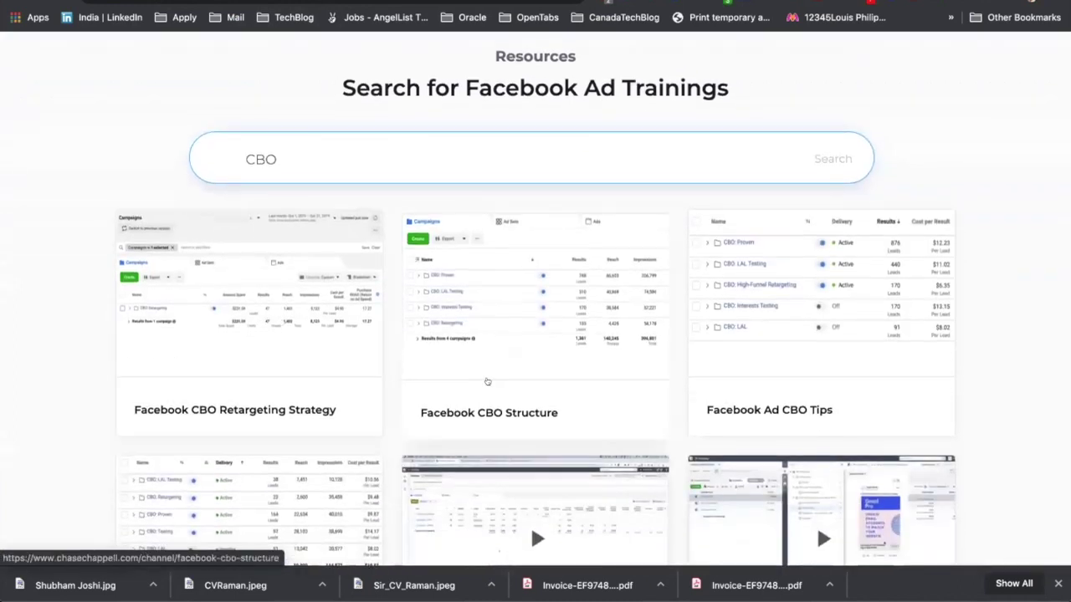
click(489, 385)
Scroll through the CBO structure article to the intro and the 1. CBO: Interests Testing section.
scroll(357, 464, down, 1)
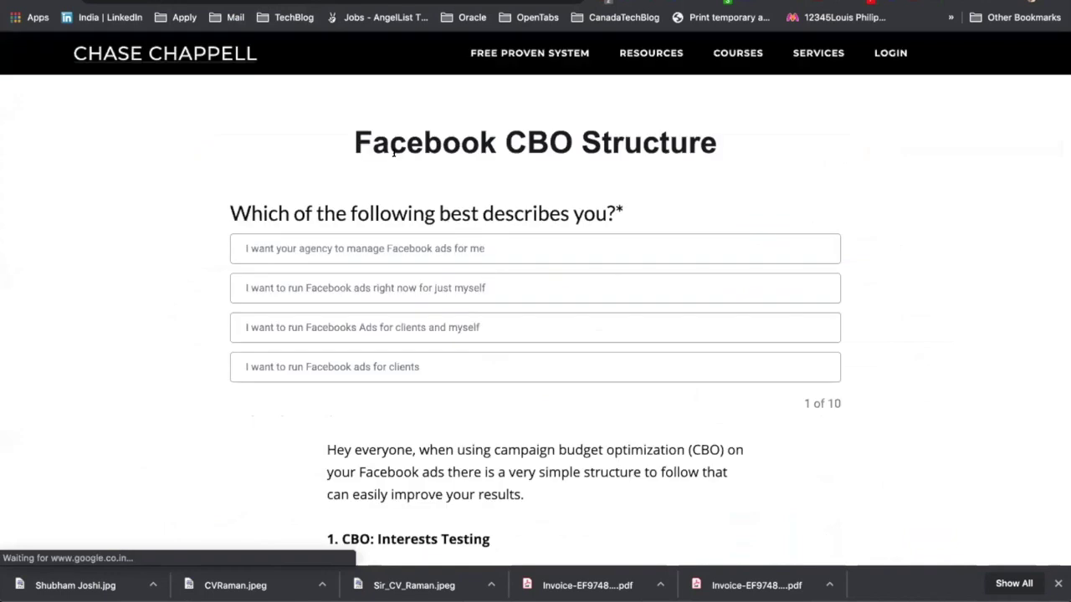
scroll(419, 368, down, 10)
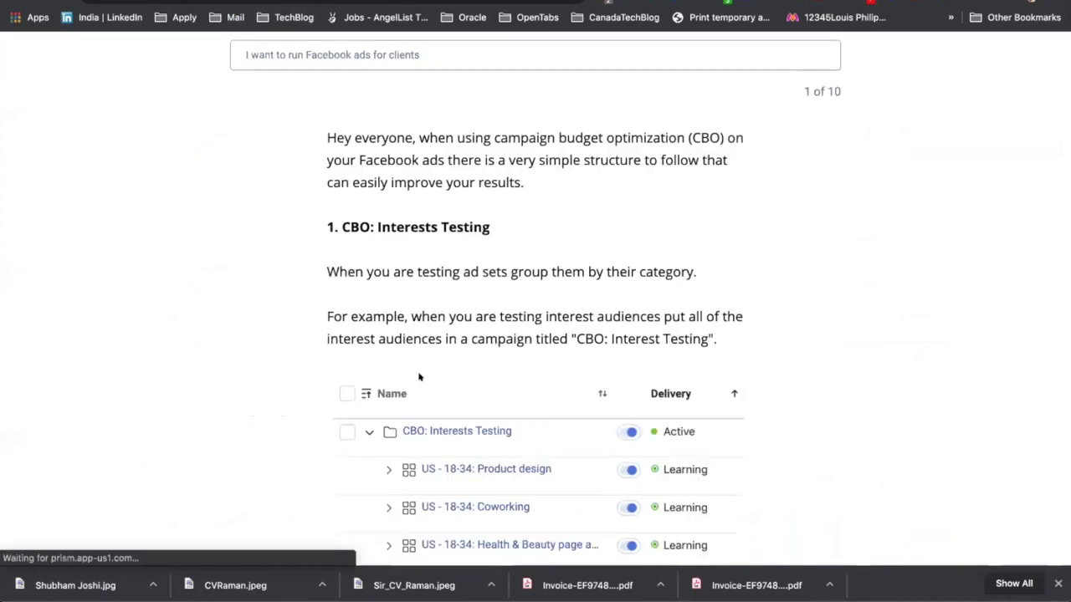
scroll(431, 308, up, 3)
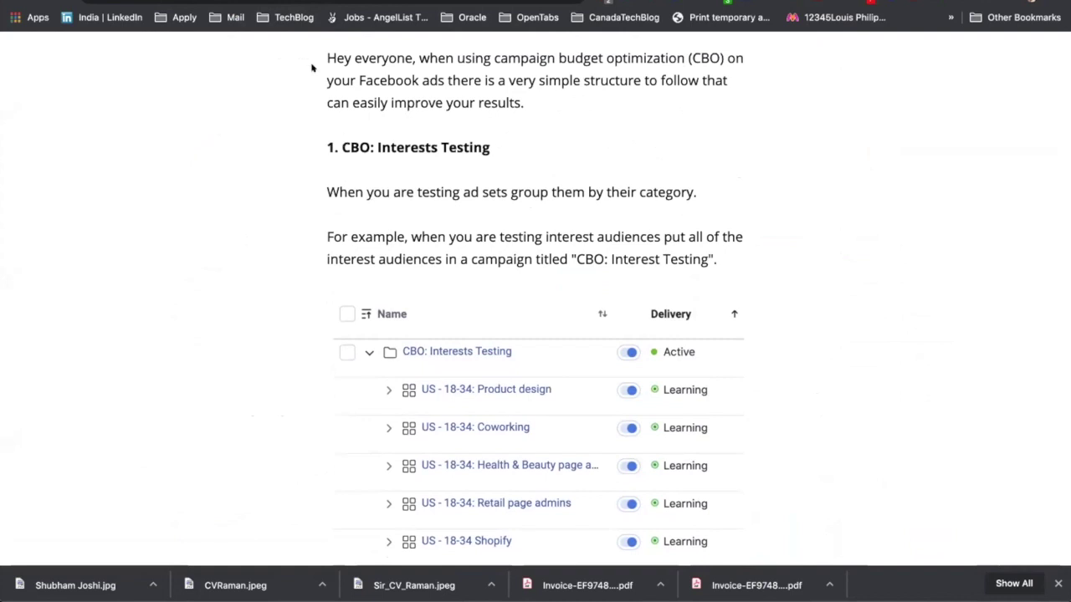
scroll(376, 276, down, 2)
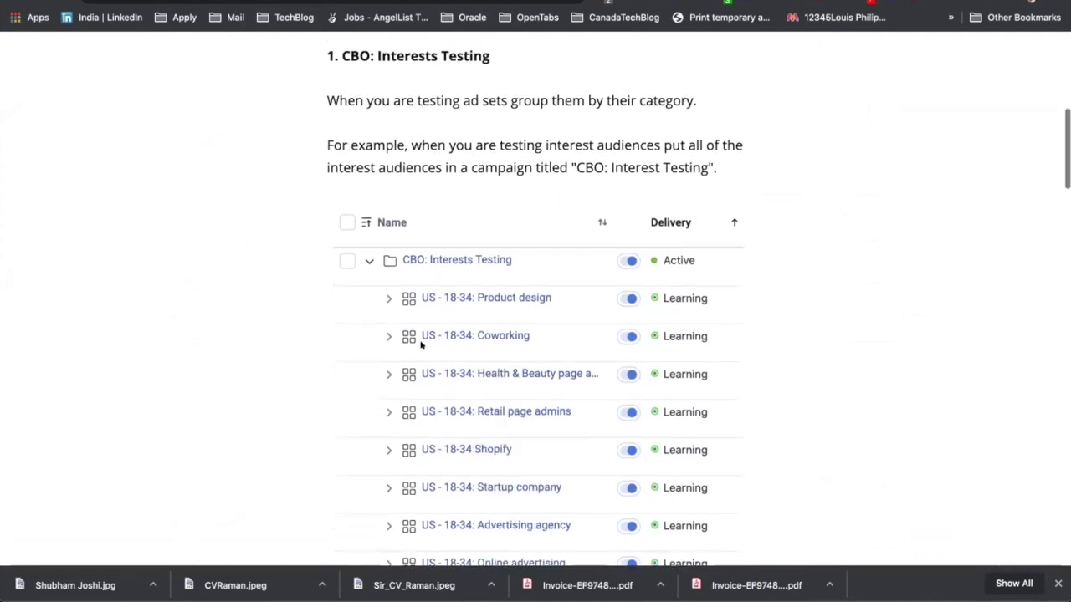
scroll(550, 285, down, 2)
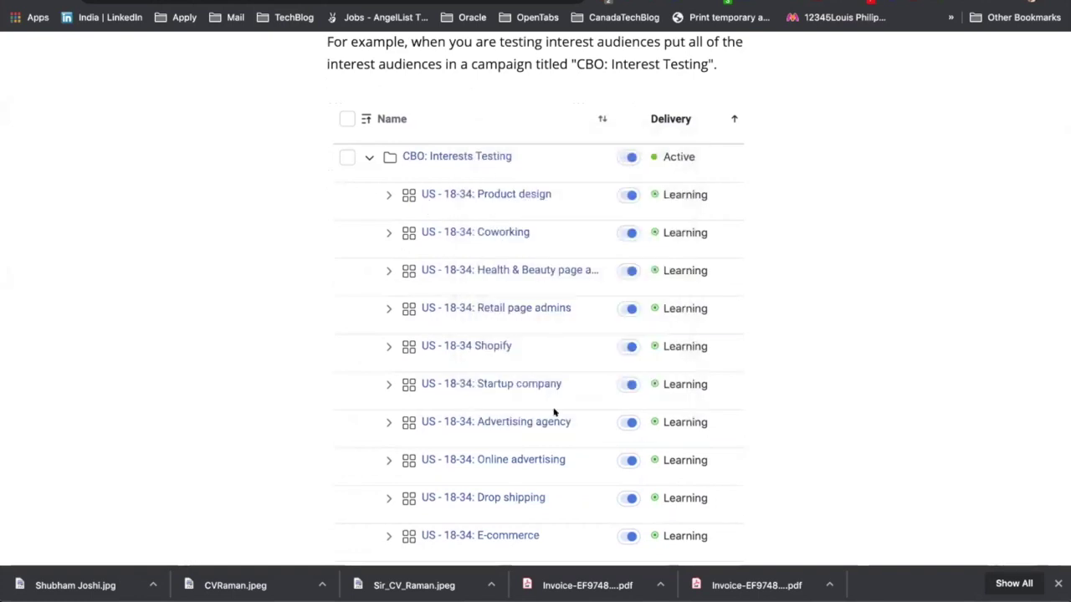
scroll(577, 499, down, 8)
scroll(577, 499, down, 7)
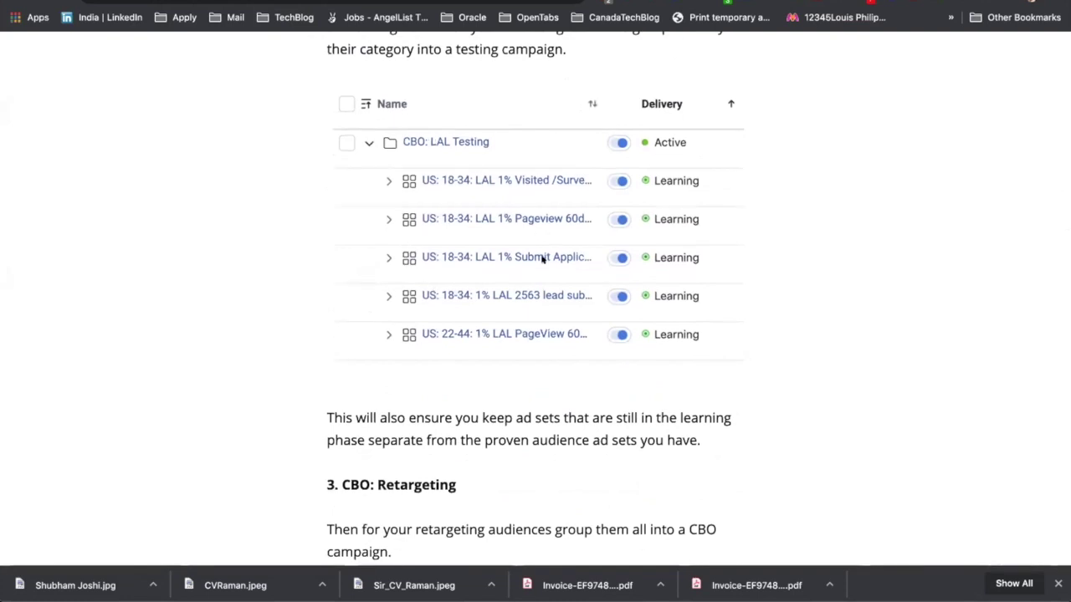
scroll(454, 358, down, 10)
scroll(454, 356, down, 7)
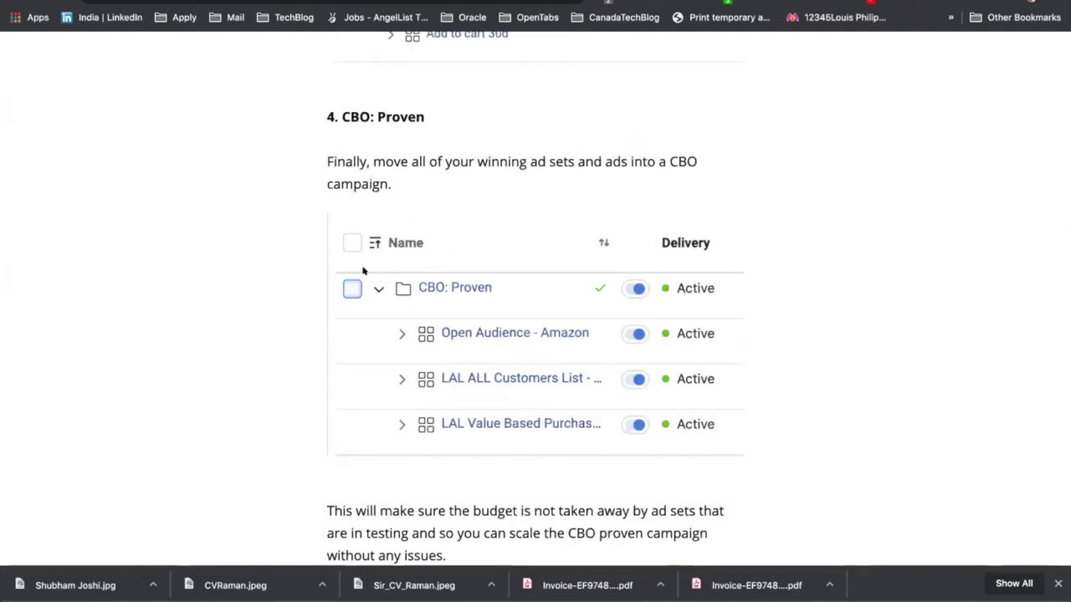
scroll(433, 249, up, 4)
scroll(478, 174, up, 1)
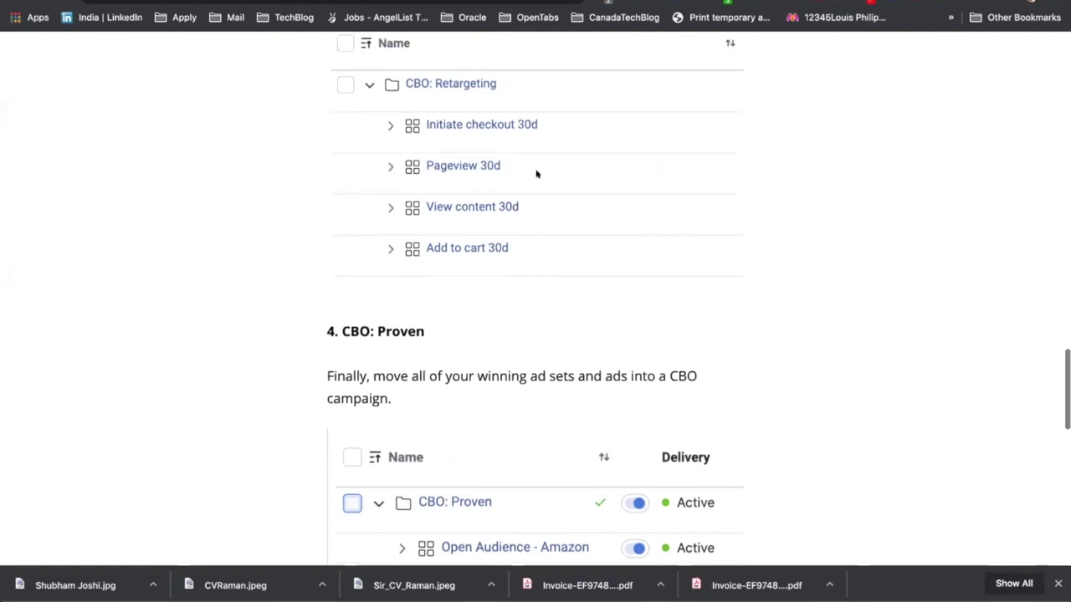
scroll(477, 306, up, 20)
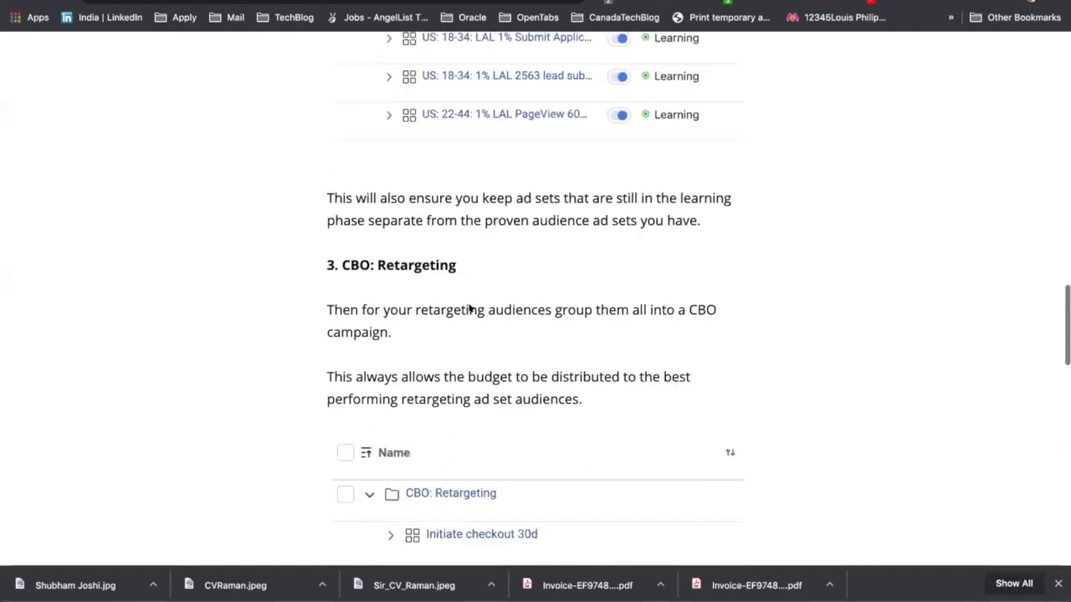
scroll(489, 298, up, 5)
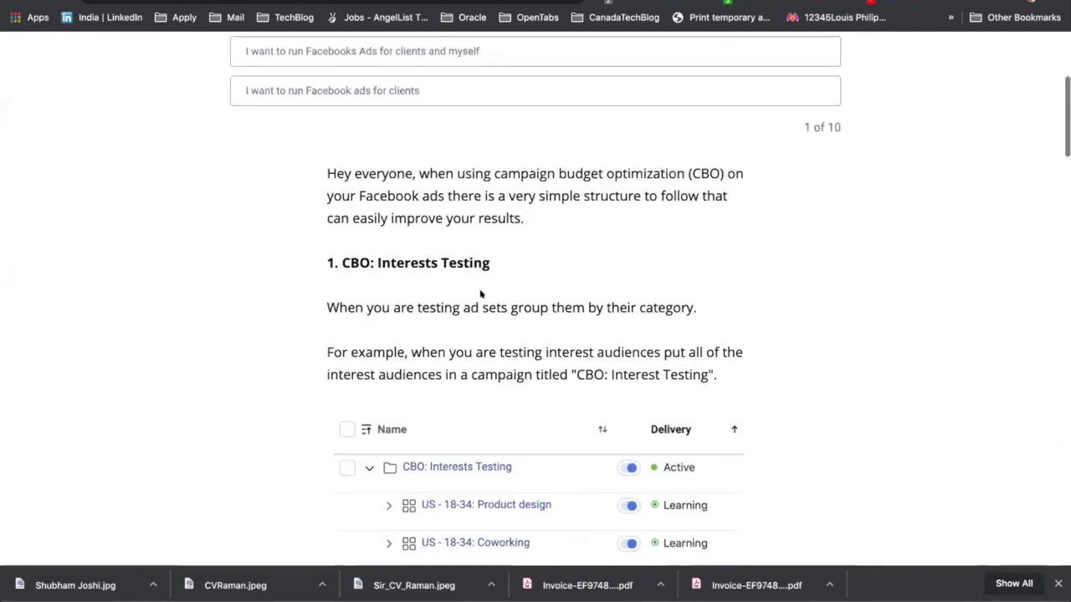
scroll(444, 327, down, 1)
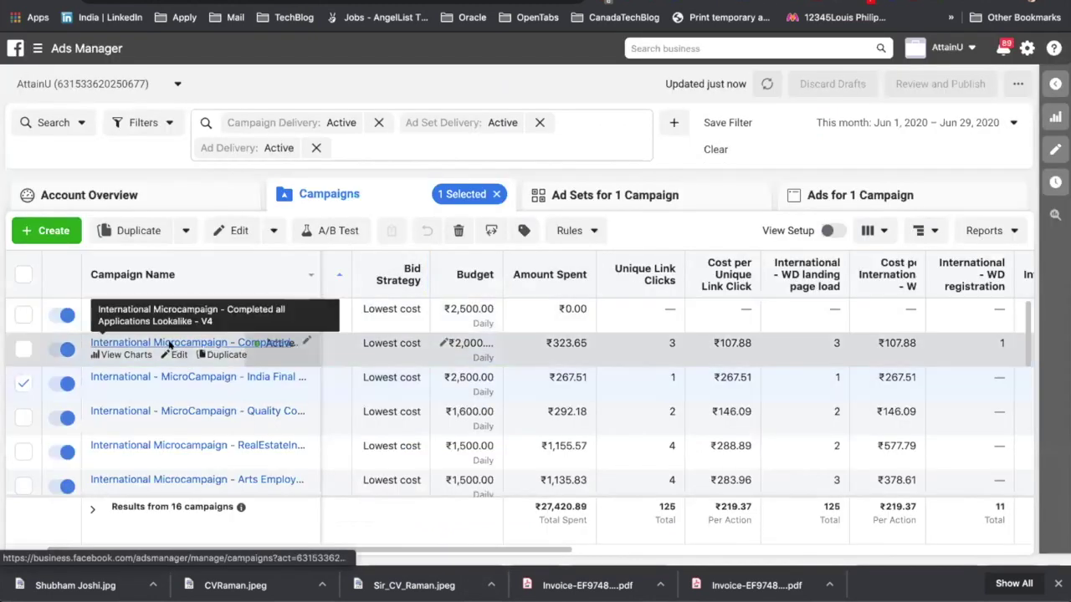
Show the selected campaign's ad sets and inspect the USFS 1%-3% ad set.
click(603, 197)
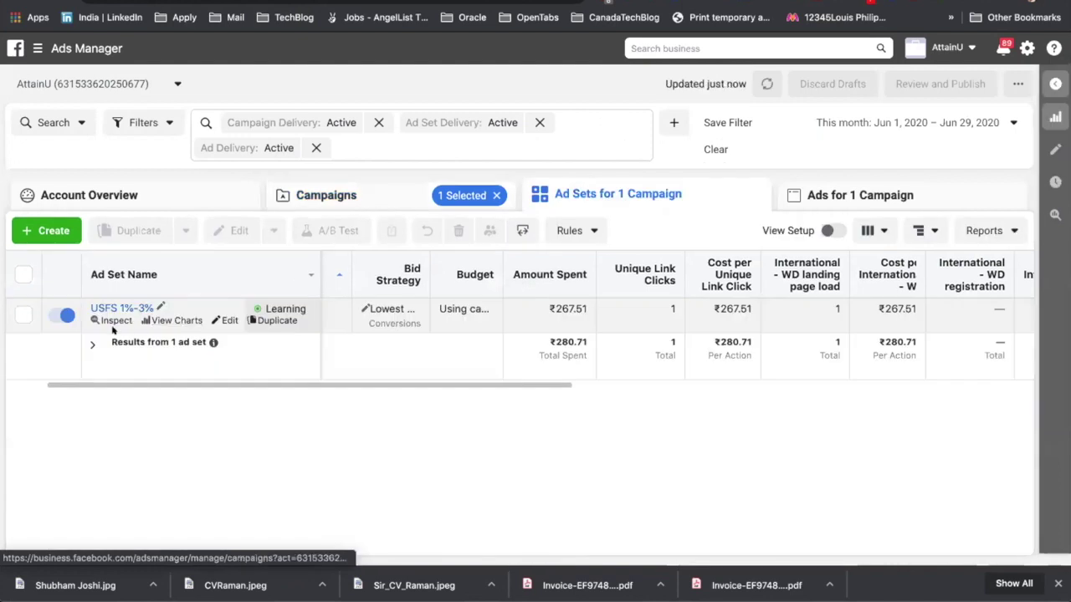
click(102, 320)
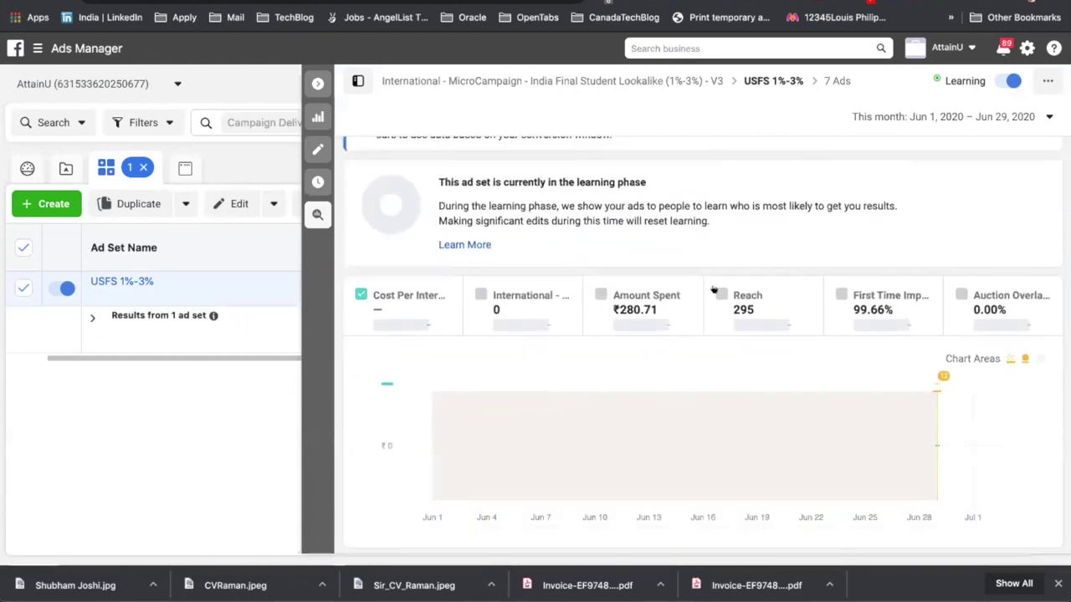
click(318, 90)
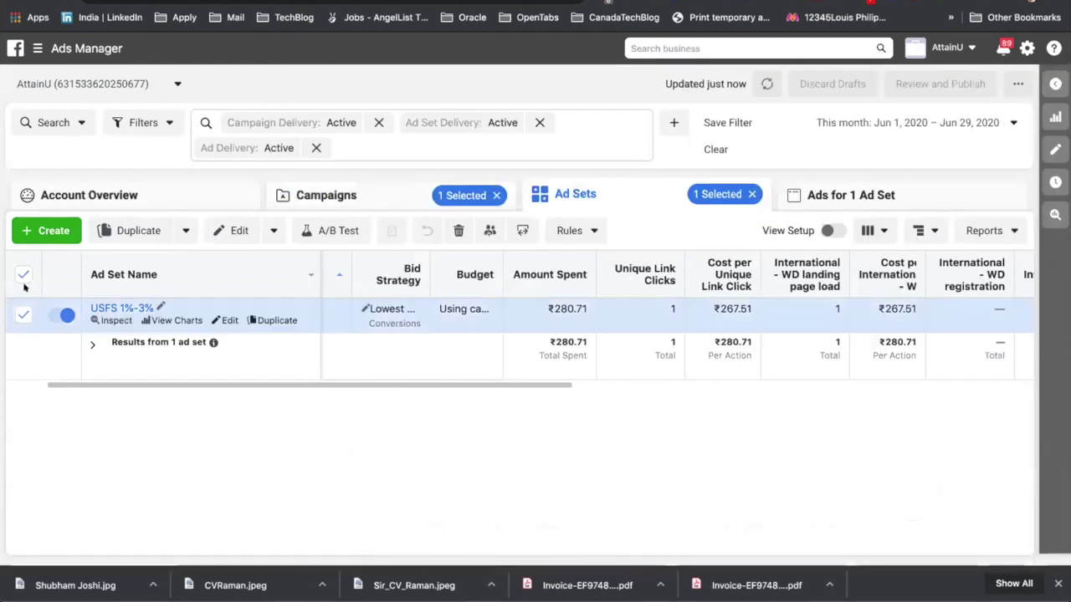
Clear the campaign selection, list all 16 ad sets and inspect Software Interested.
click(365, 194)
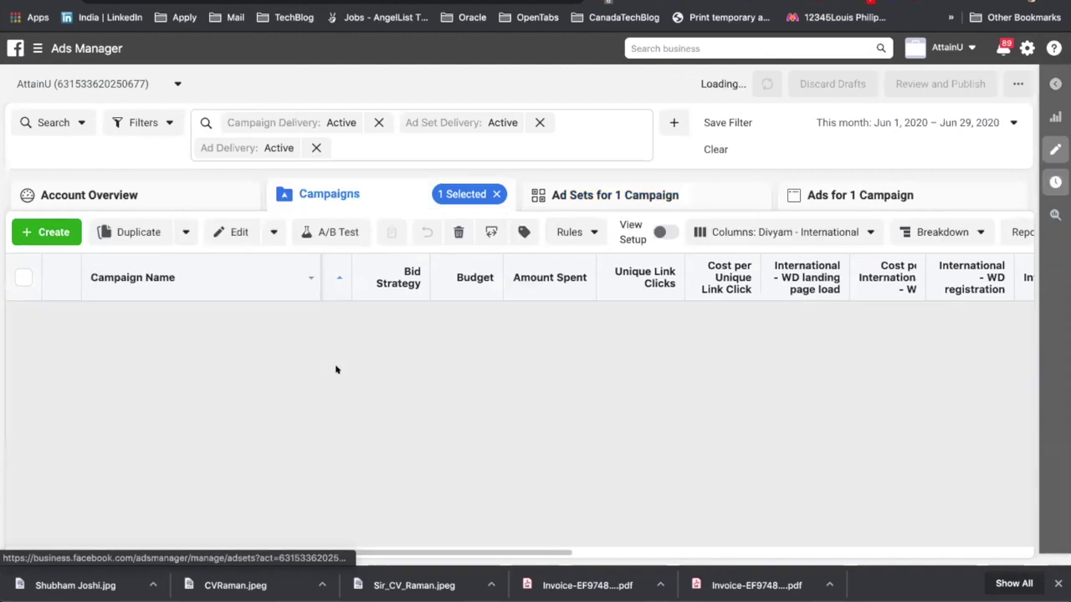
click(496, 194)
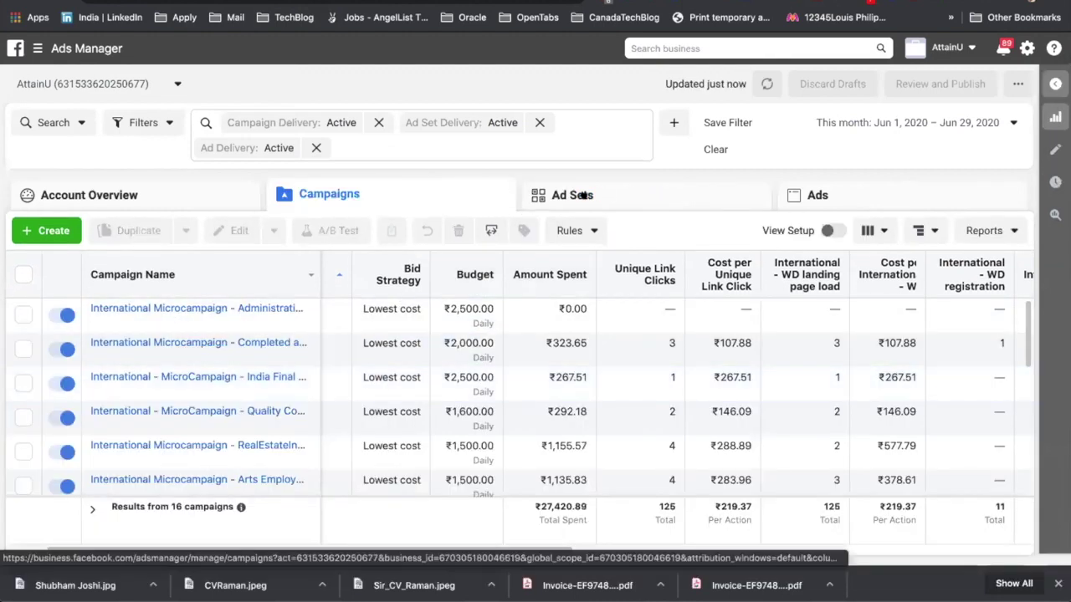
click(577, 195)
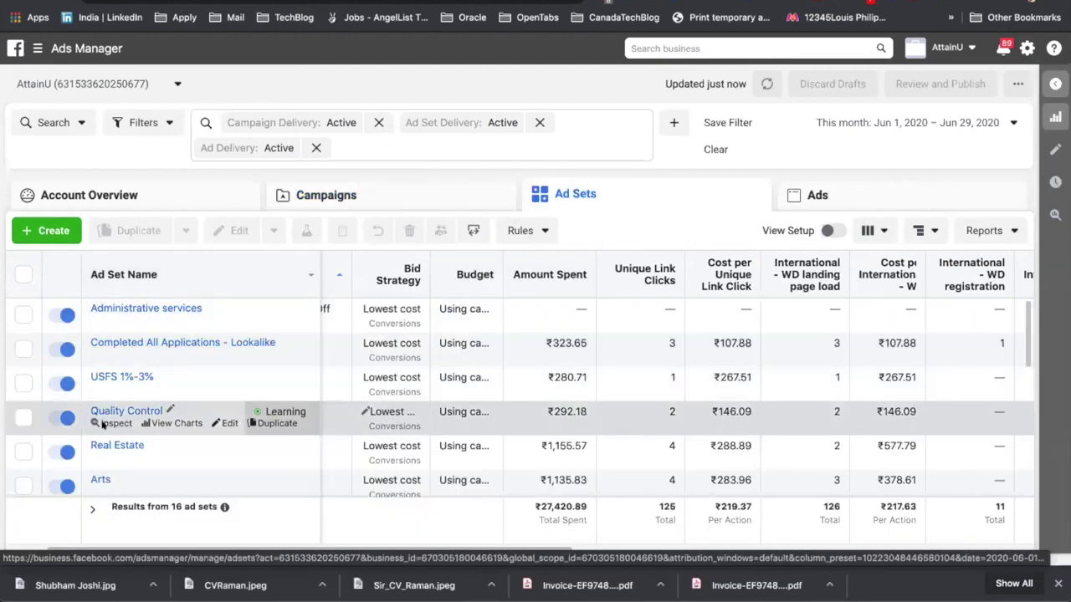
scroll(100, 427, down, 3)
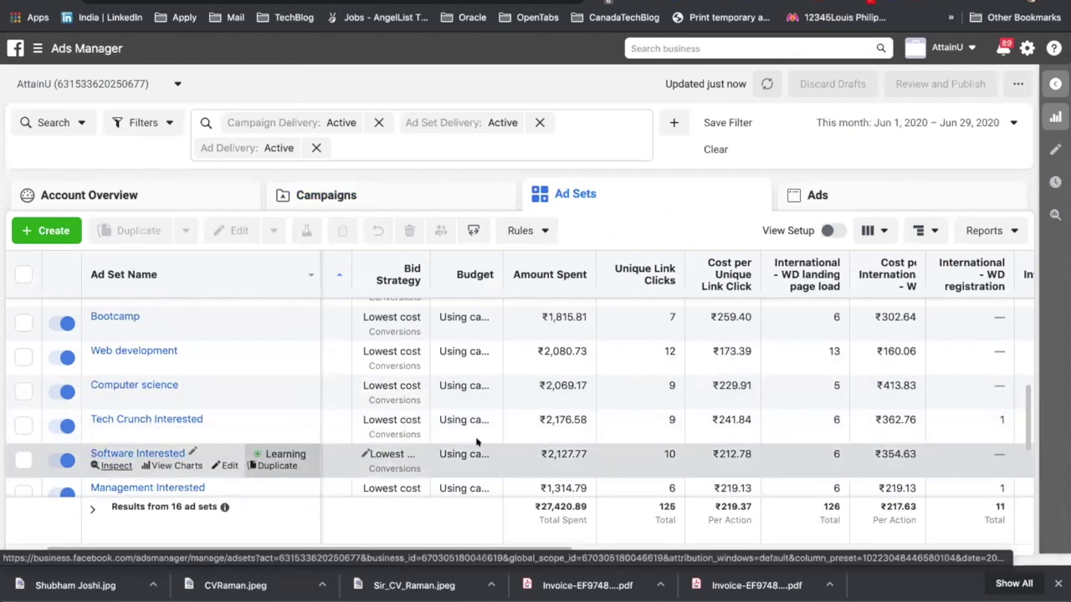
click(102, 467)
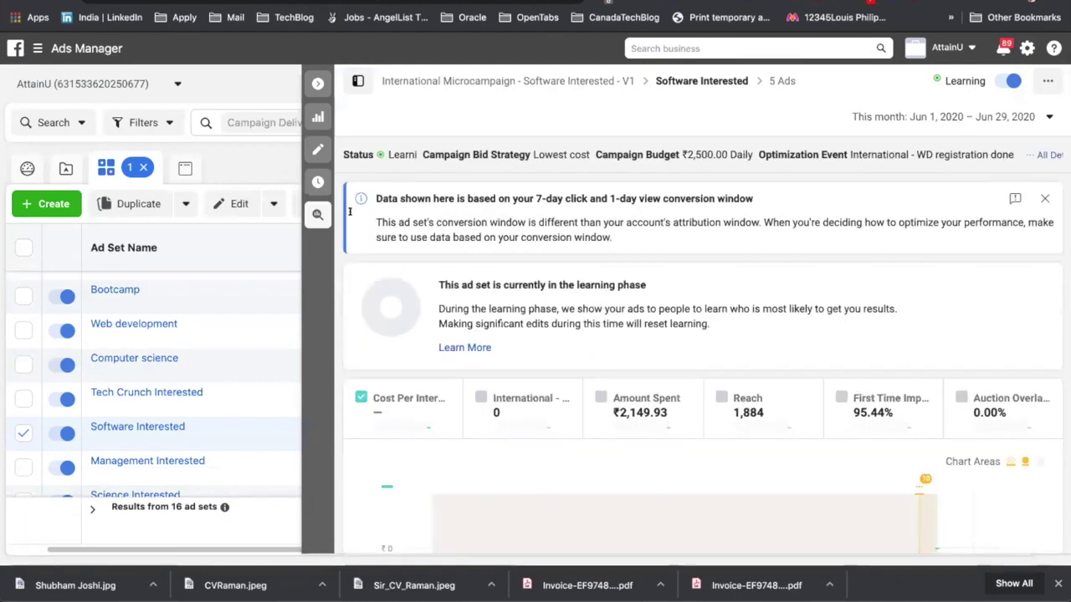
Inspect Management Interested, Science Interested, then Engineering Interested ad sets in turn.
scroll(359, 251, down, 2)
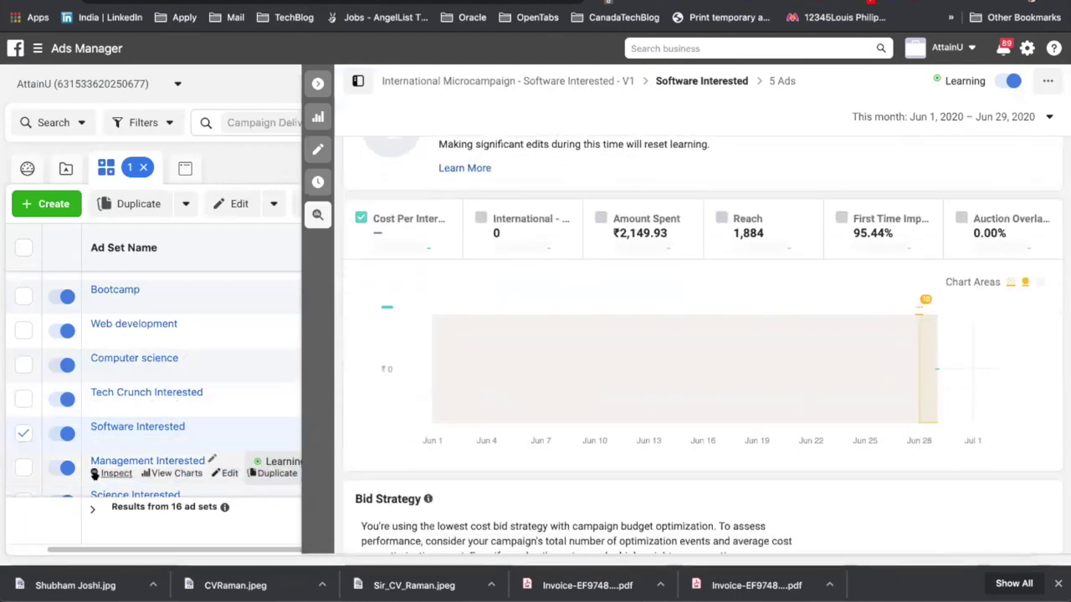
click(100, 473)
scroll(123, 463, down, 2)
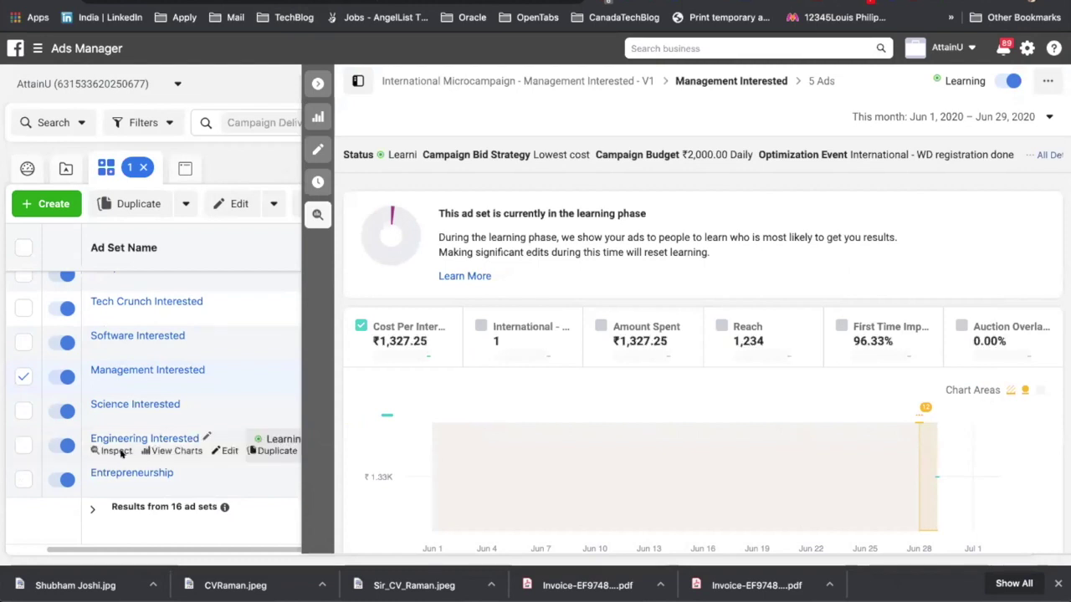
click(138, 416)
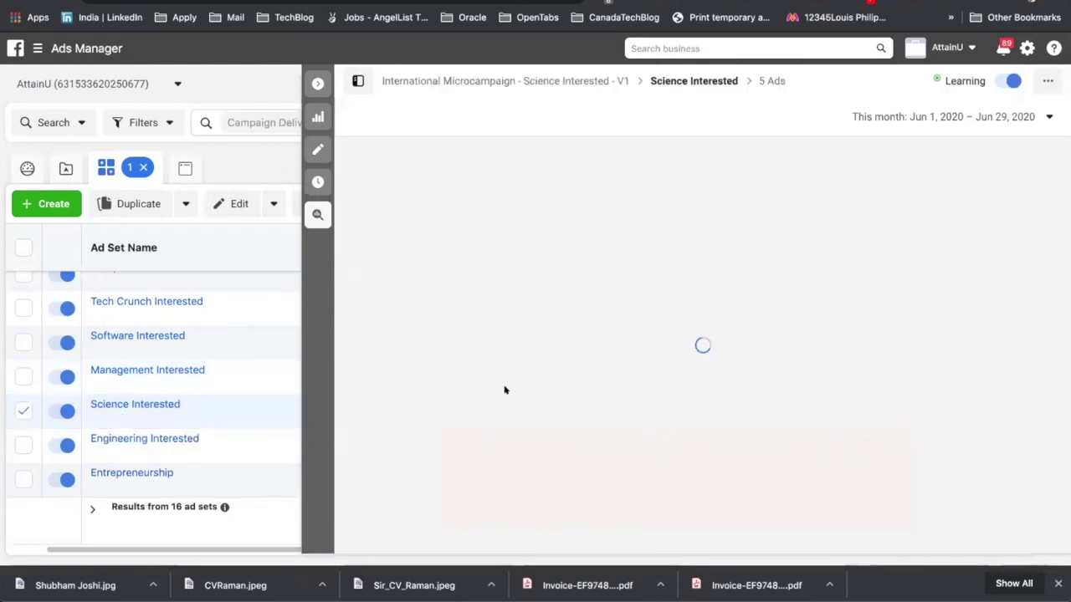
scroll(504, 390, down, 3)
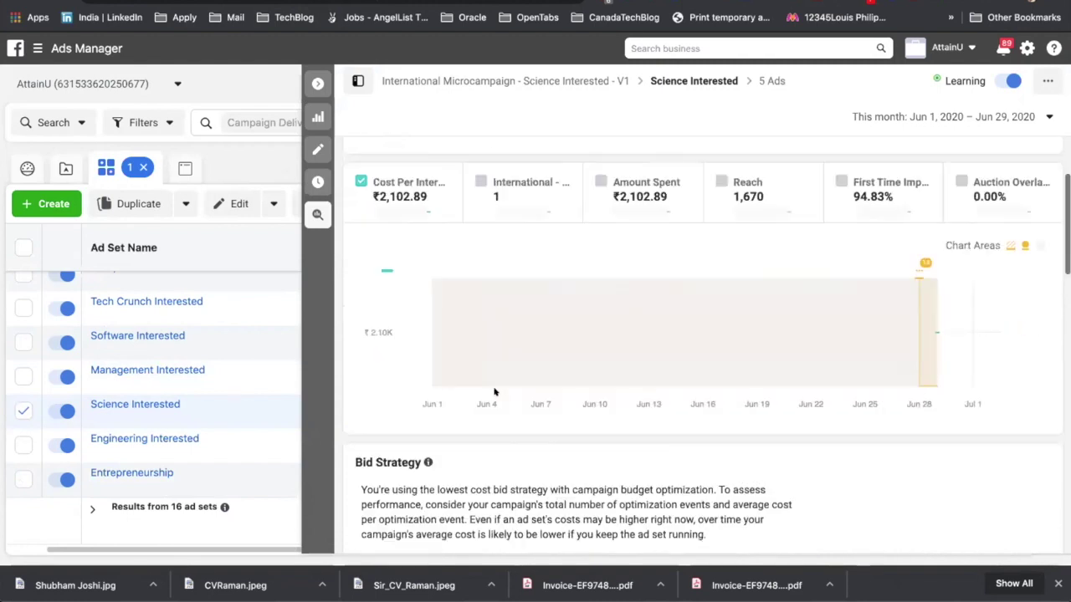
mouse_move(241, 438)
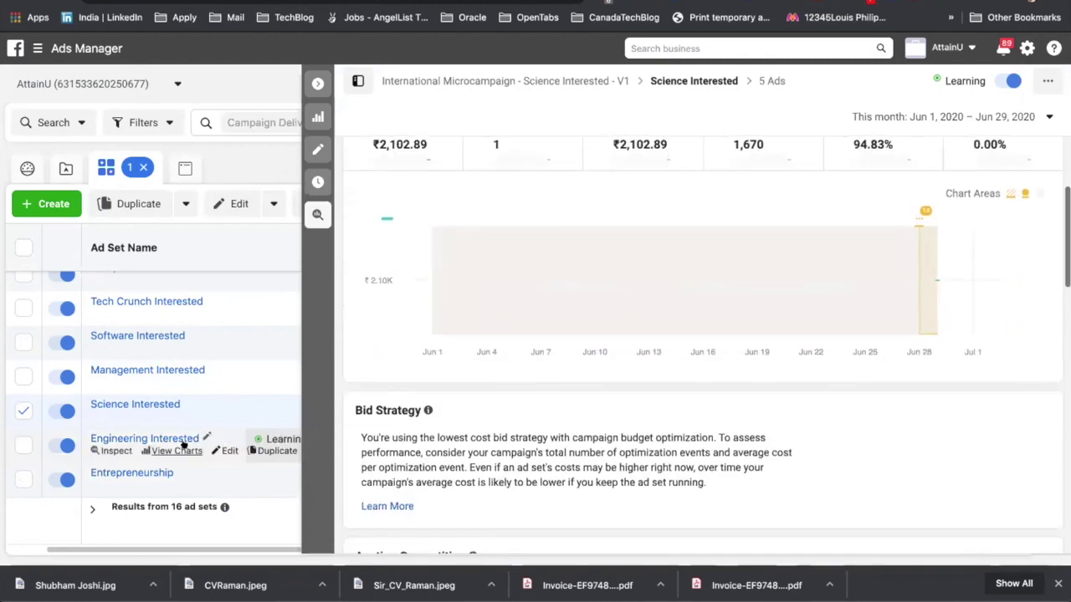
click(233, 433)
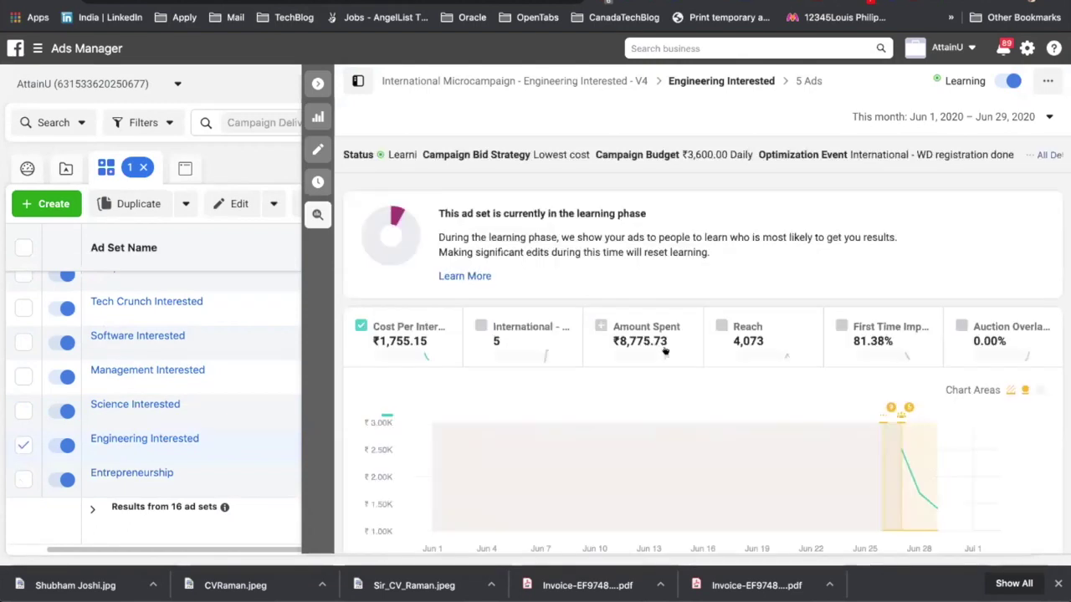
Add first-time impression ratio and auction overlap rate to Engineering Interested's chart.
click(841, 326)
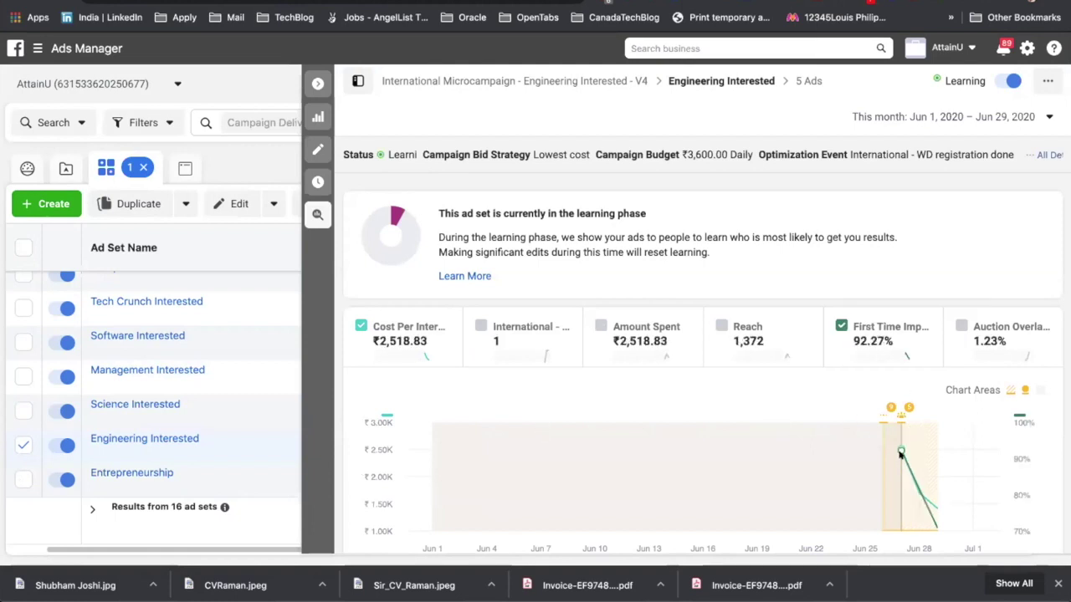
click(962, 326)
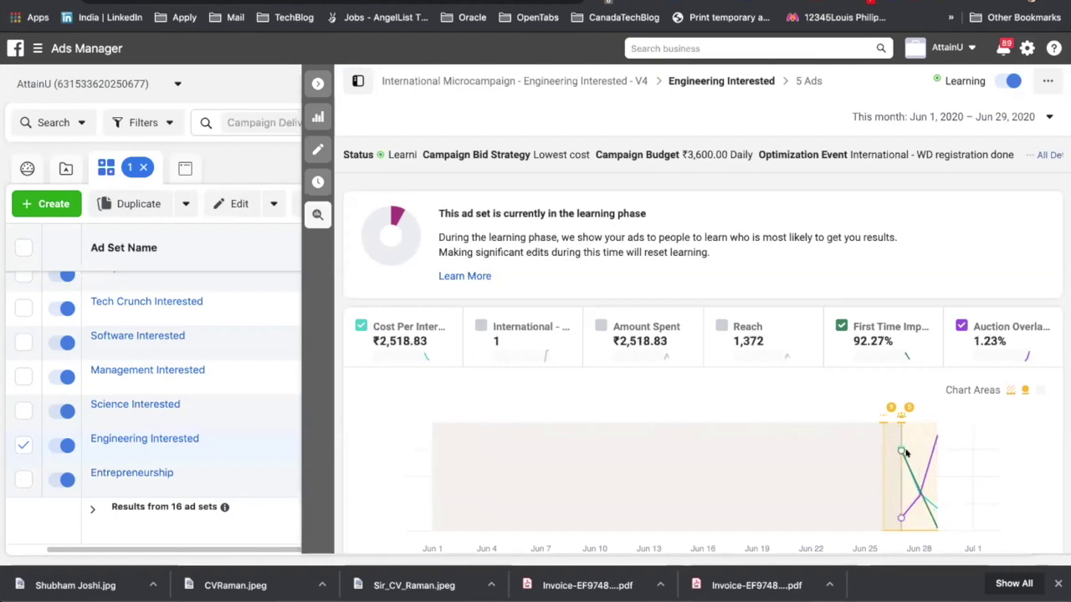
scroll(659, 465, down, 1)
Review Engineering Interested's details and drop the first cost metric from its chart.
scroll(659, 465, down, 10)
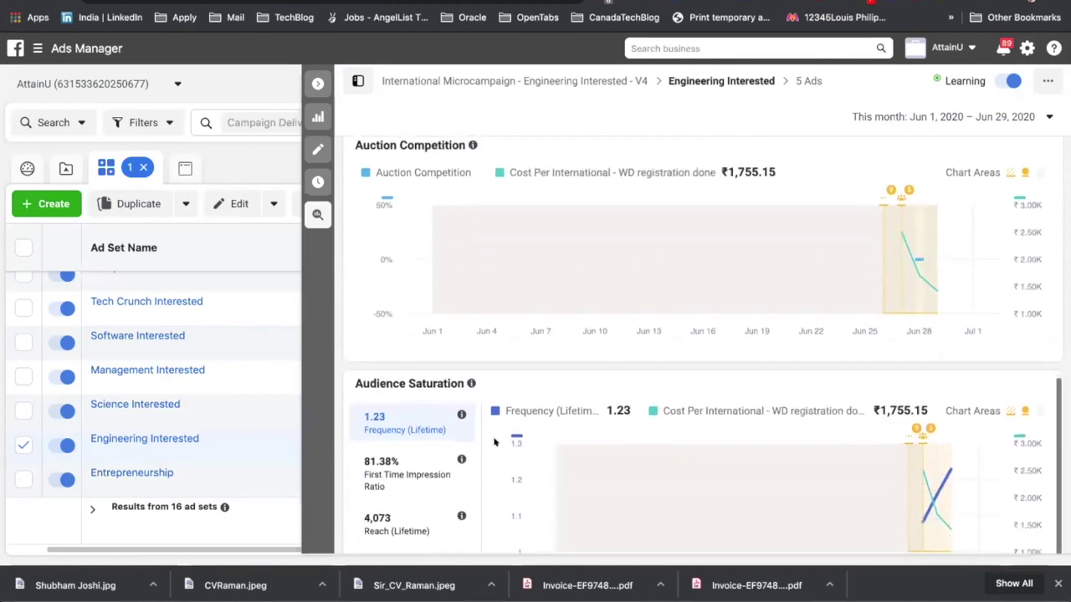
scroll(493, 439, down, 10)
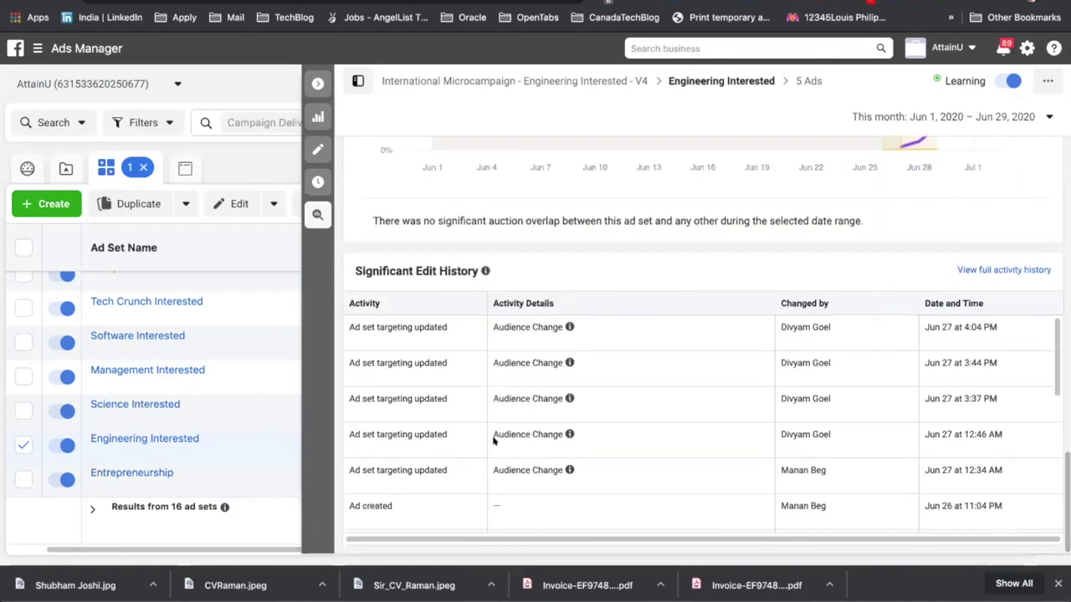
scroll(493, 440, up, 5)
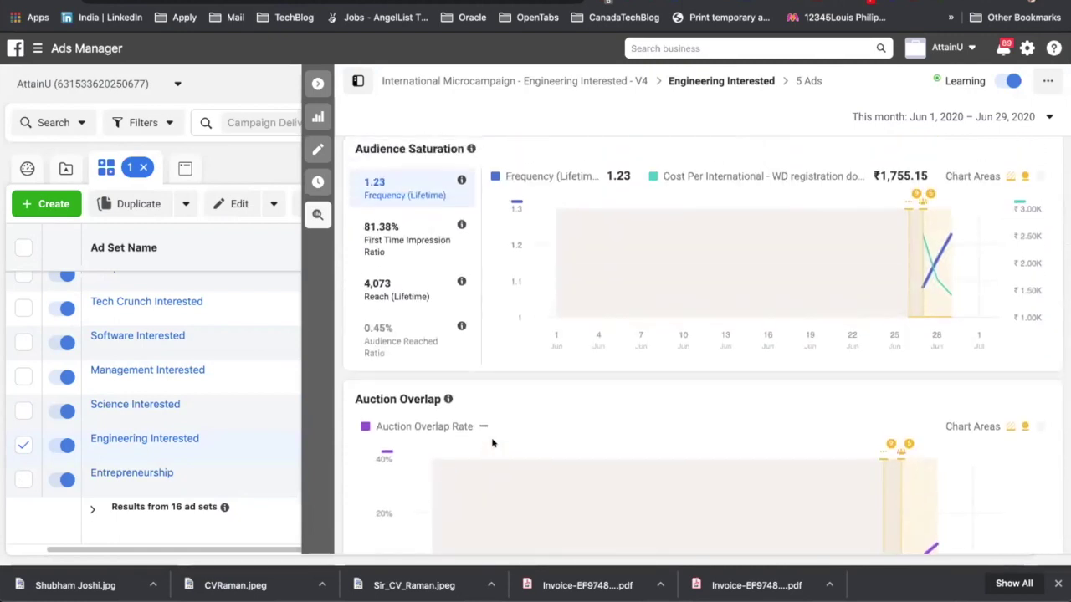
scroll(493, 444, up, 3)
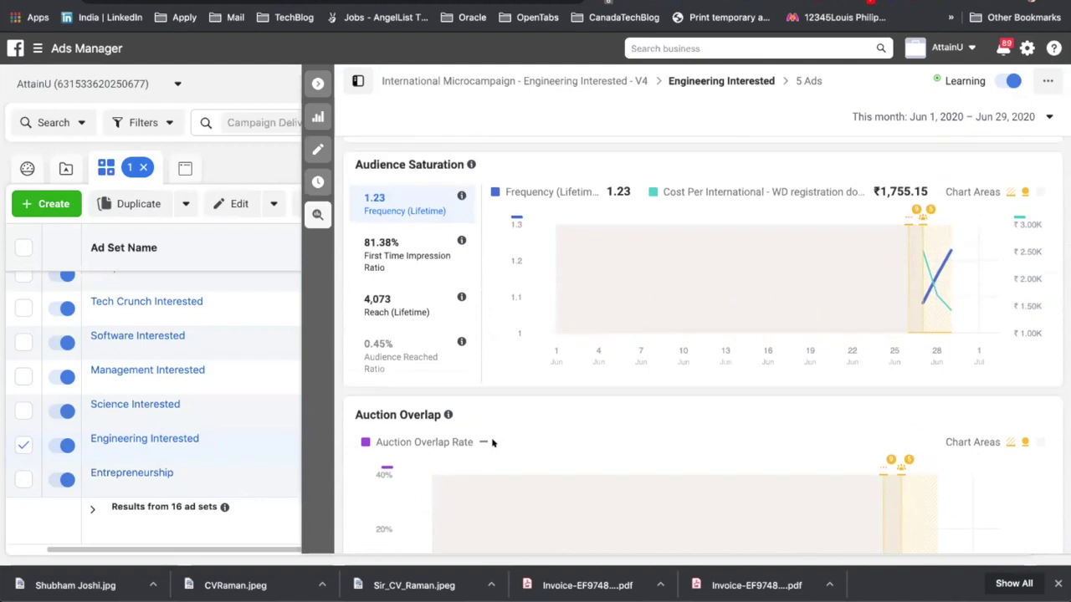
scroll(493, 443, up, 3)
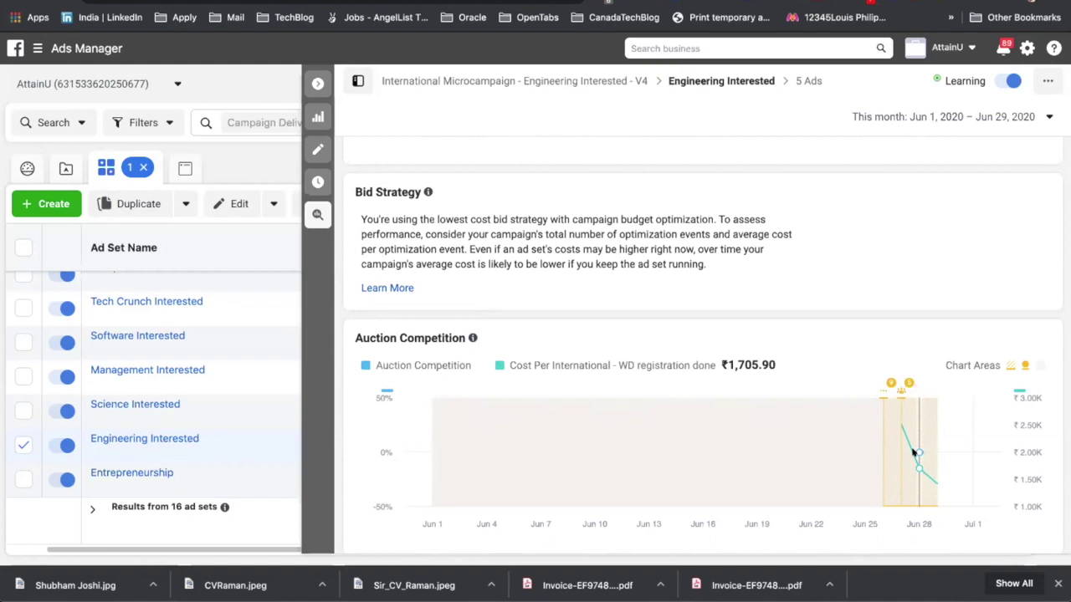
scroll(912, 453, up, 2)
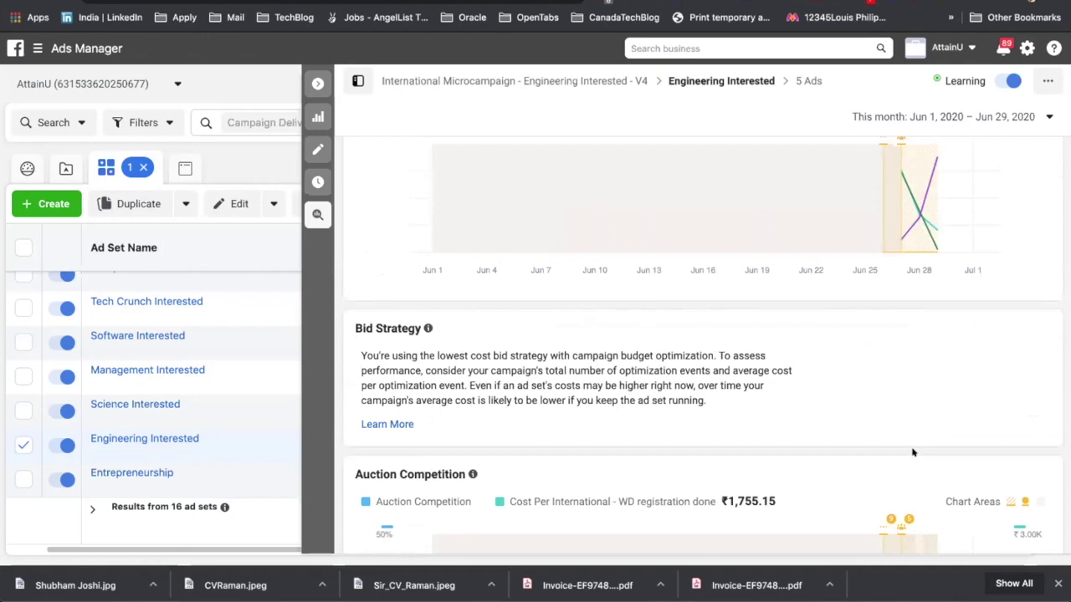
scroll(912, 452, up, 5)
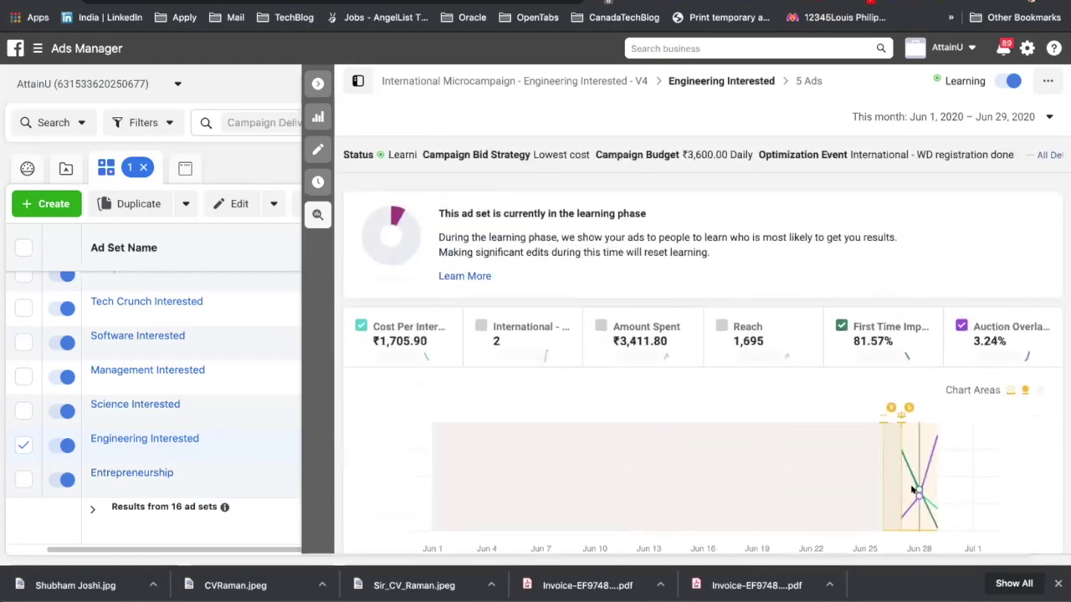
click(361, 325)
Close the Engineering Interested inspect panel to show the full Ad Sets table.
scroll(358, 324, down, 1)
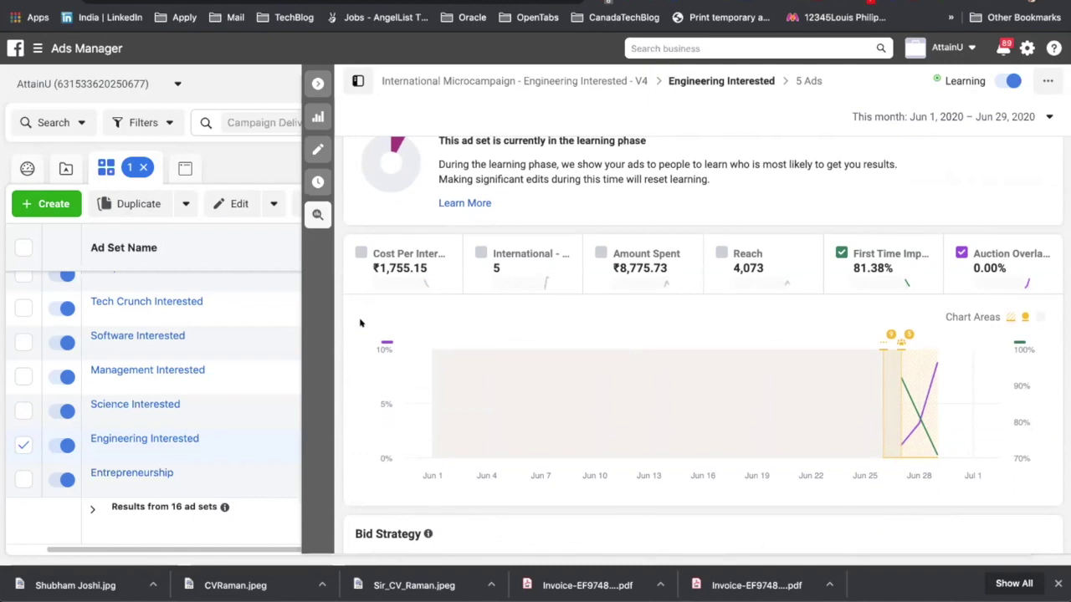
mouse_move(900, 380)
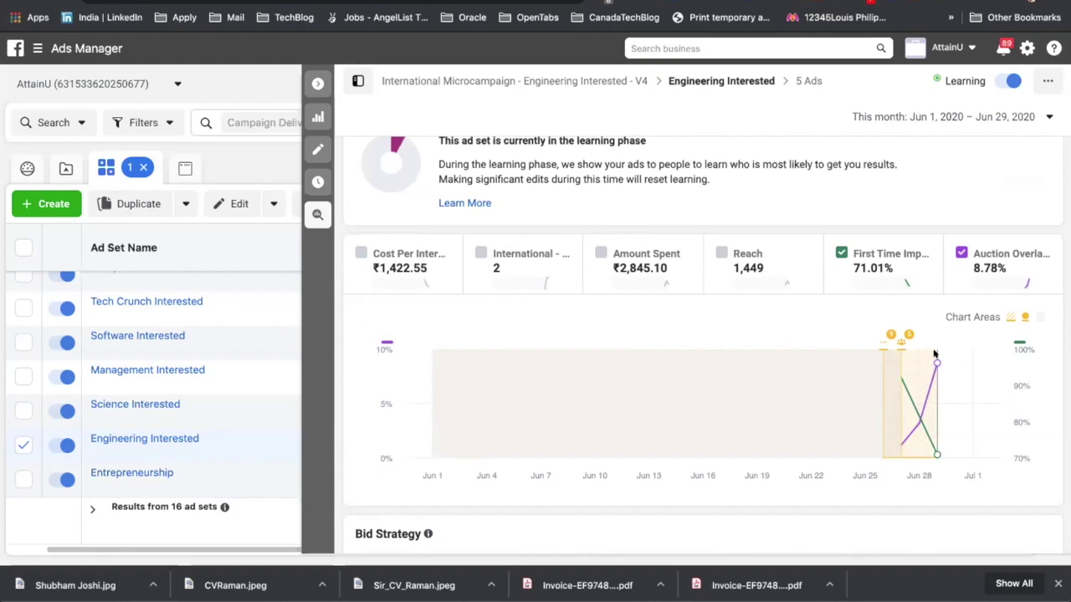
click(320, 86)
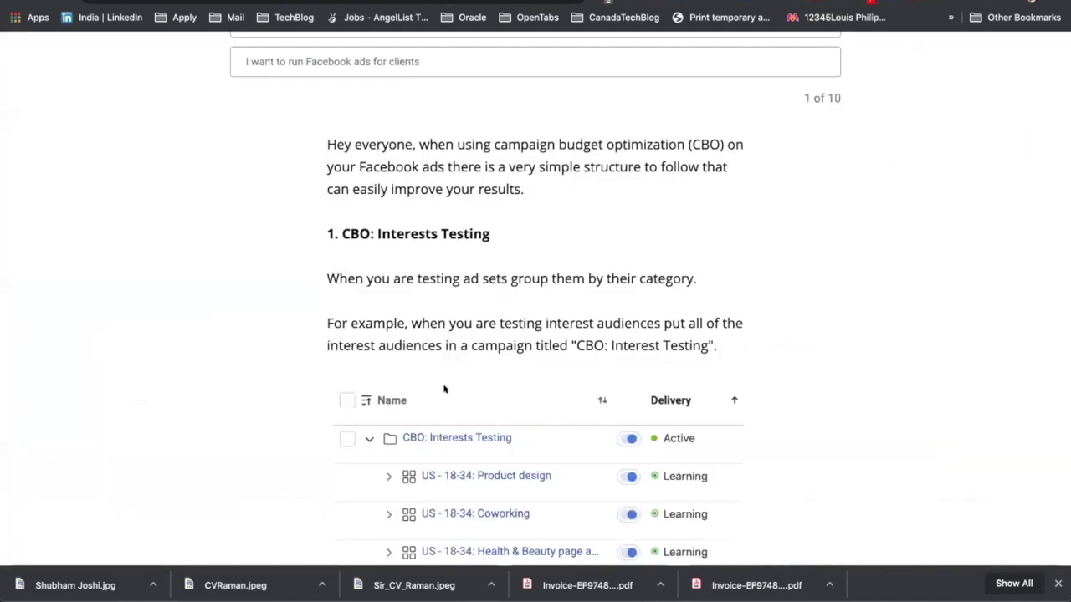
scroll(442, 389, down, 1)
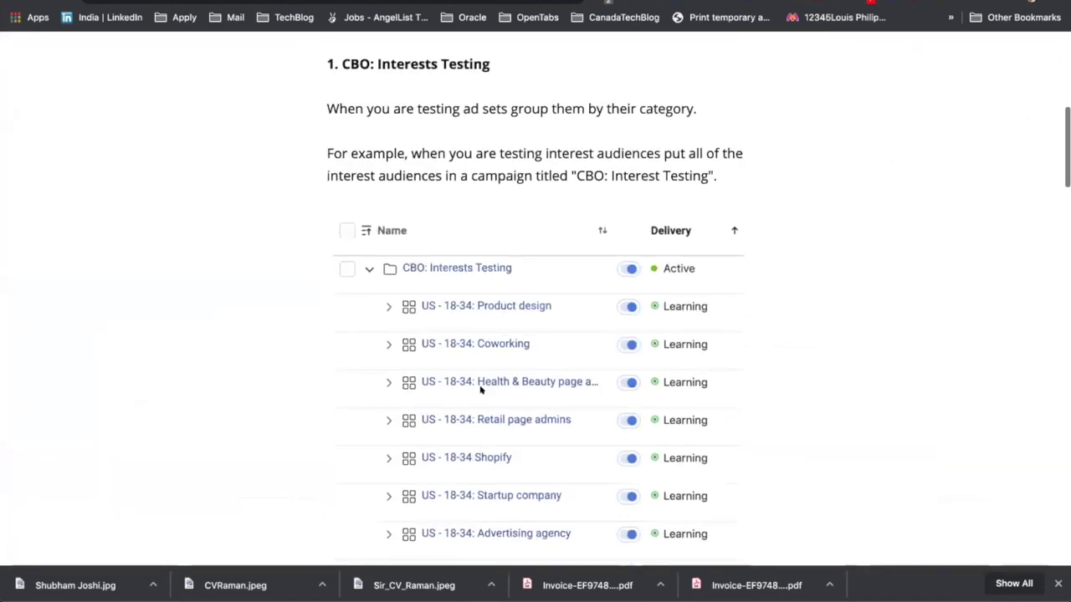
Scroll through the CBO structure guide on the Chase Chappell site.
scroll(536, 297, down, 5)
scroll(536, 297, down, 7)
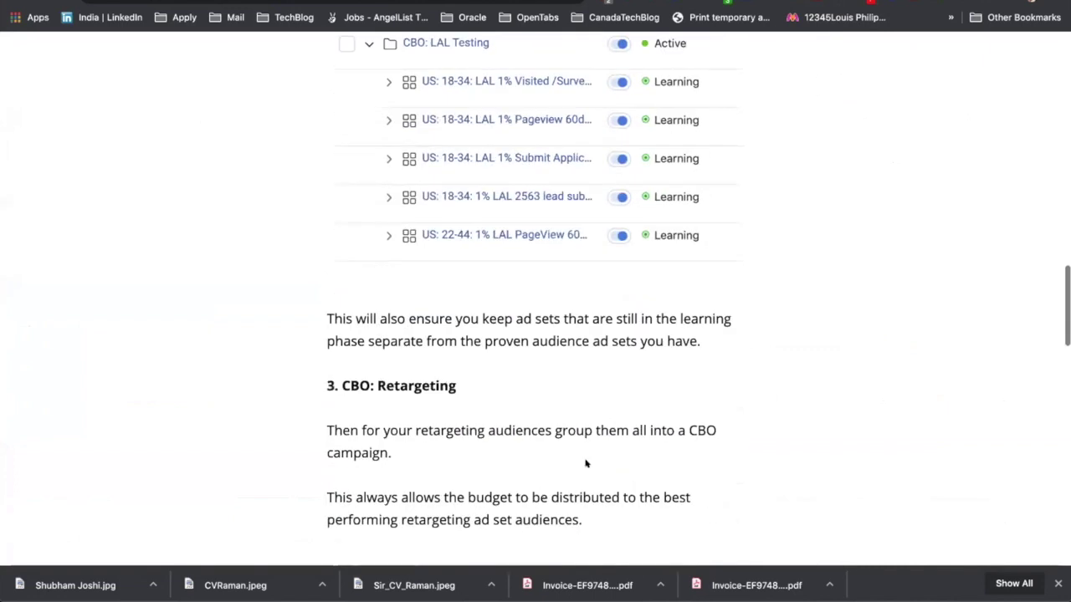
scroll(310, 390, down, 1)
scroll(310, 392, up, 10)
scroll(311, 393, up, 1)
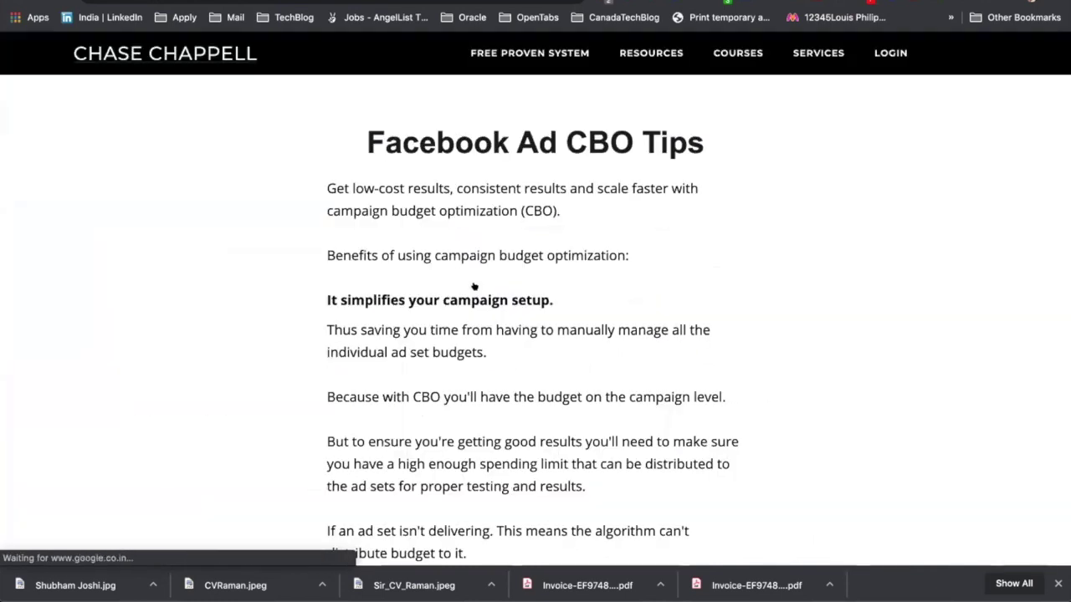
Read the 'Facebook Ad CBO Tips' article, then return to the CBO search results.
scroll(473, 286, down, 5)
scroll(474, 286, down, 3)
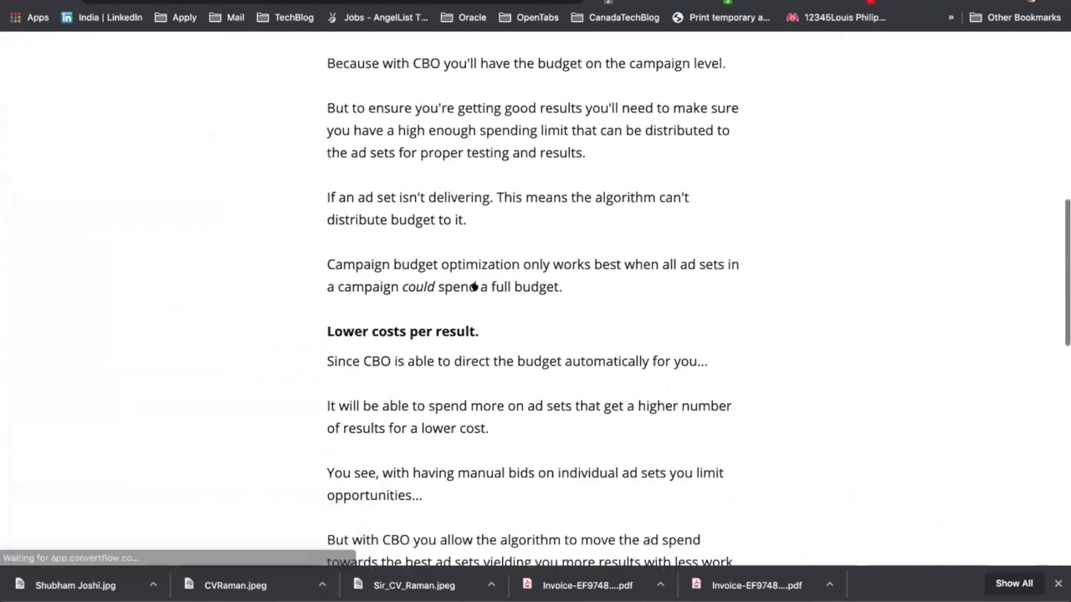
scroll(474, 286, down, 7)
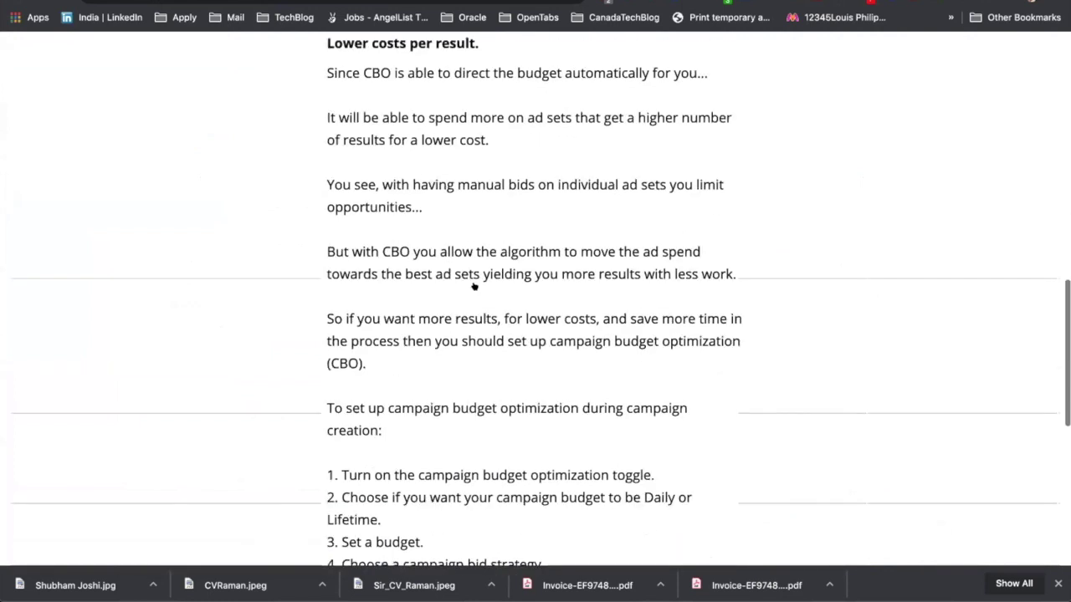
scroll(474, 286, down, 2)
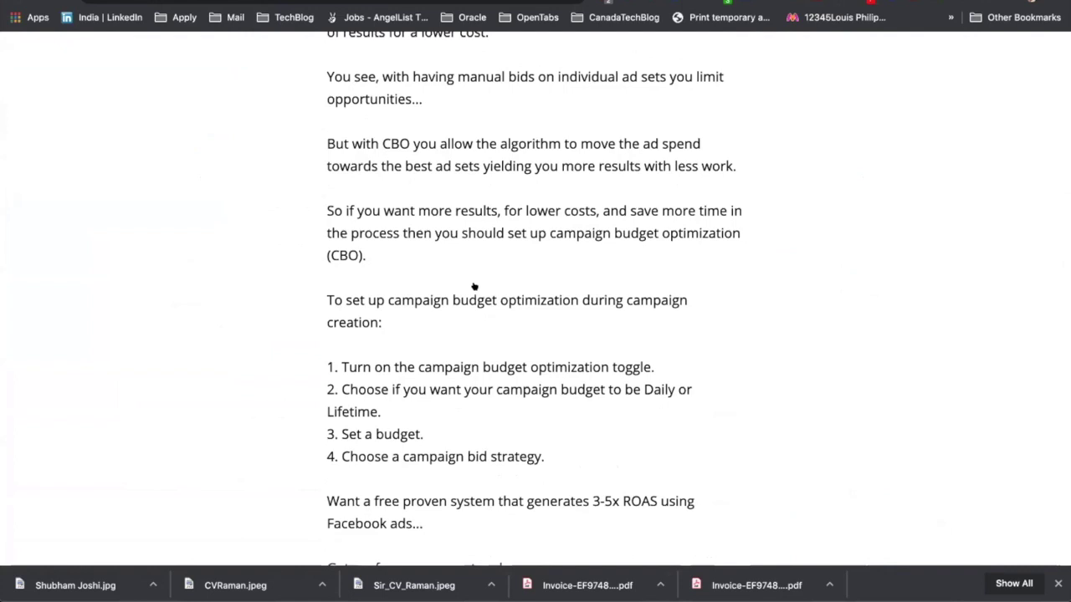
key(alt+Left)
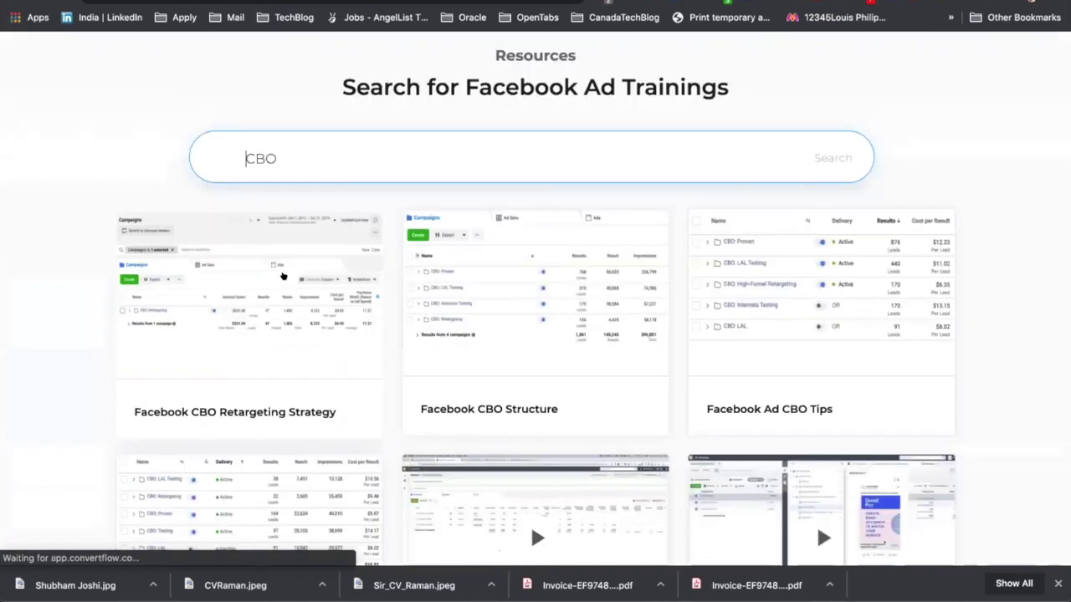
Replace 'CBO' with 'creative' in the Search for Facebook Ad Trainings box and search.
scroll(283, 276, down, 4)
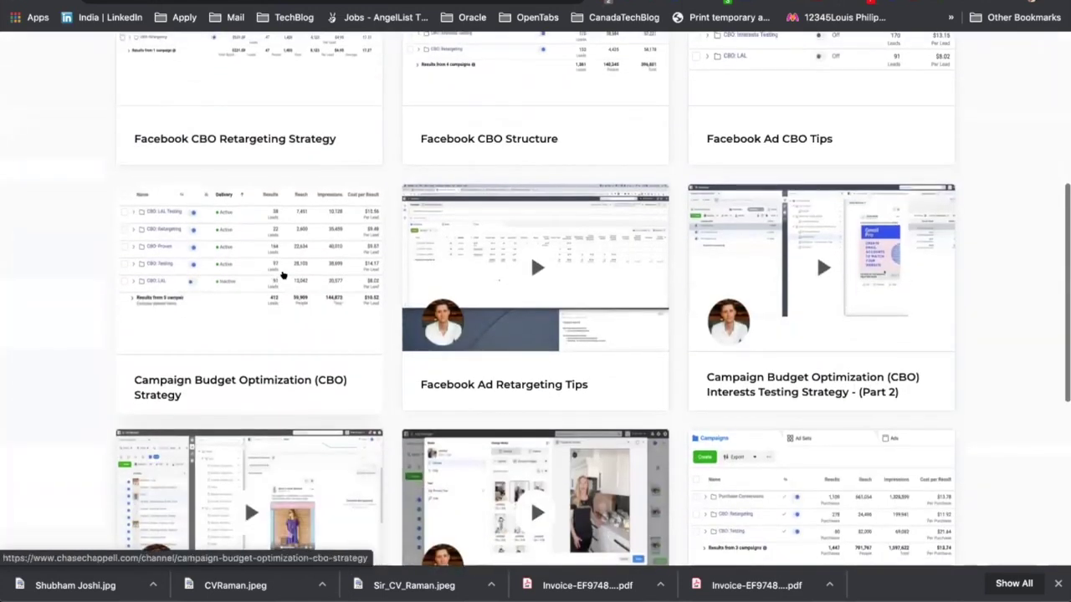
scroll(282, 276, up, 5)
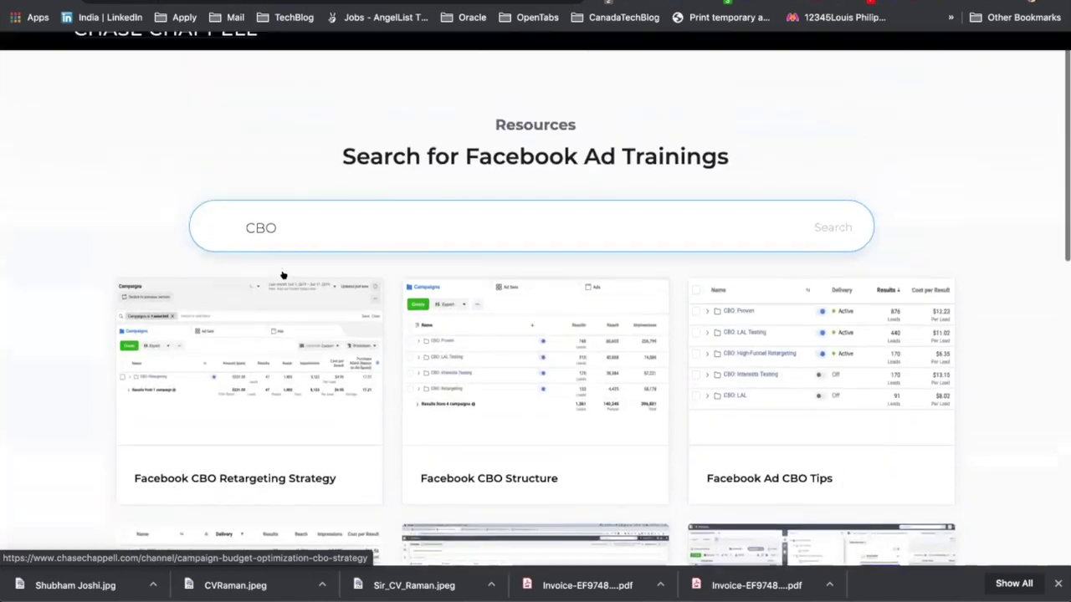
scroll(284, 274, up, 1)
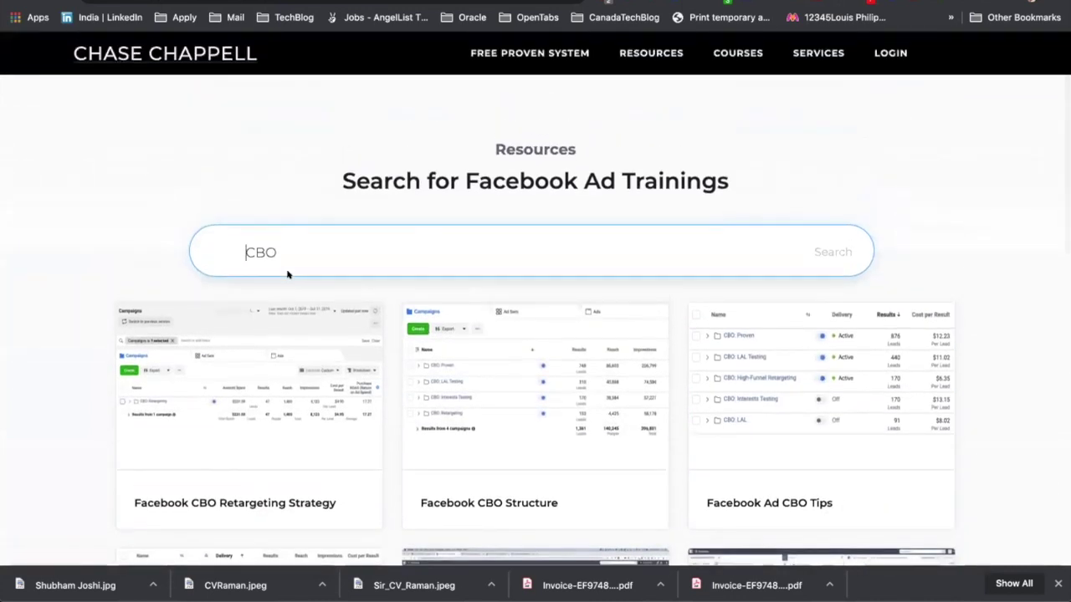
drag(374, 250, 206, 247)
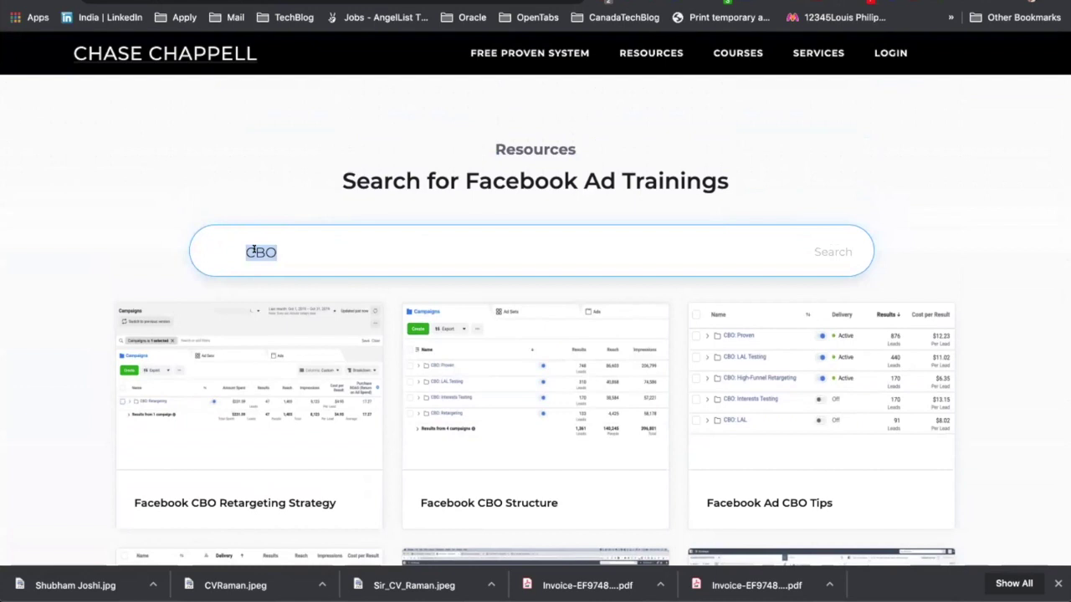
text(creat)
key(ctrl+a)
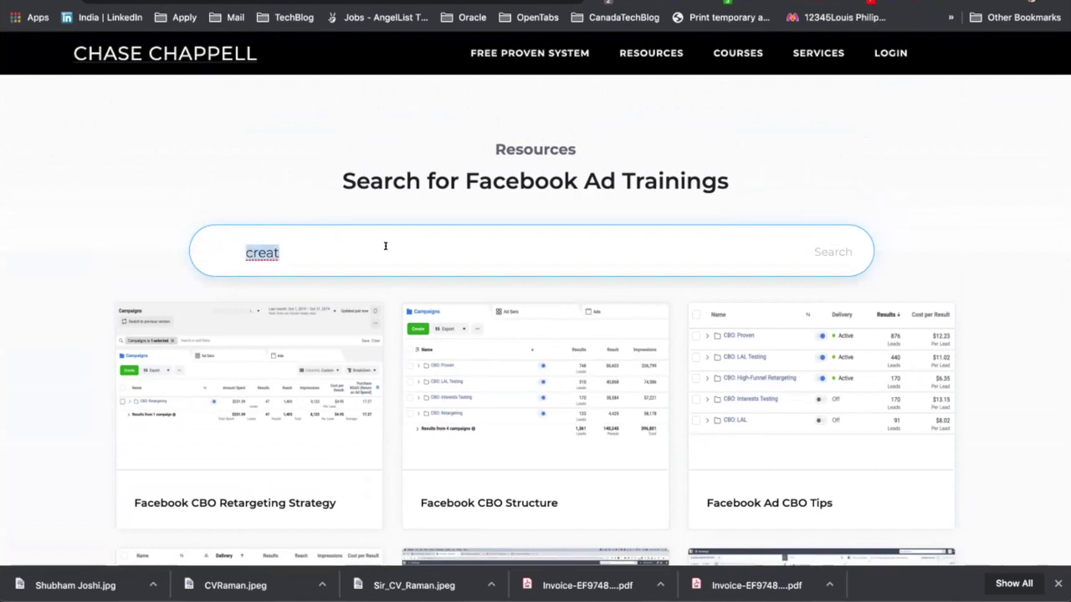
text(i)
key(BackSpace)
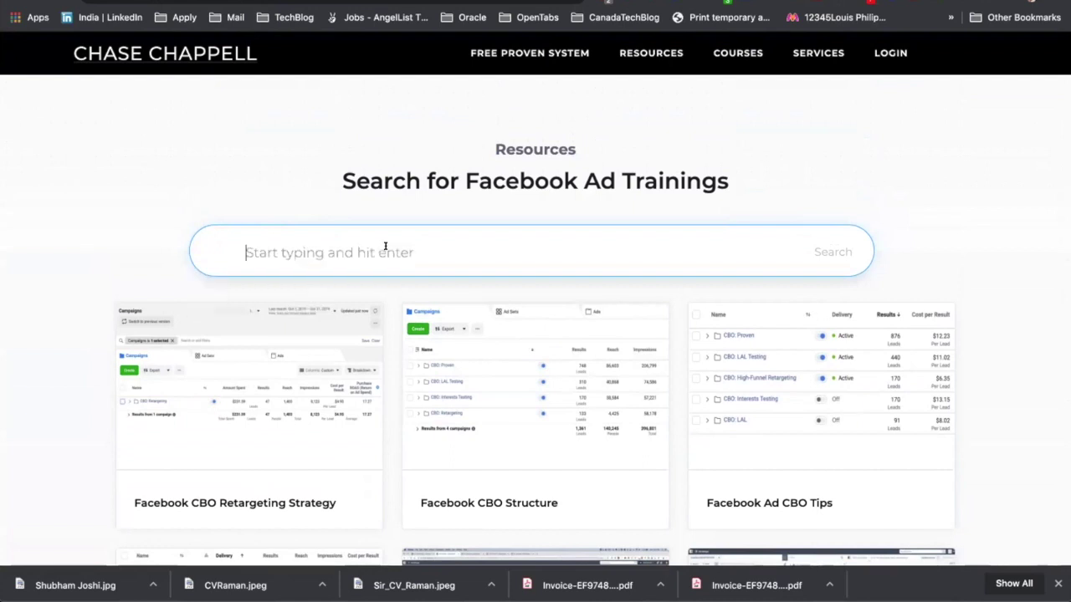
text(creative)
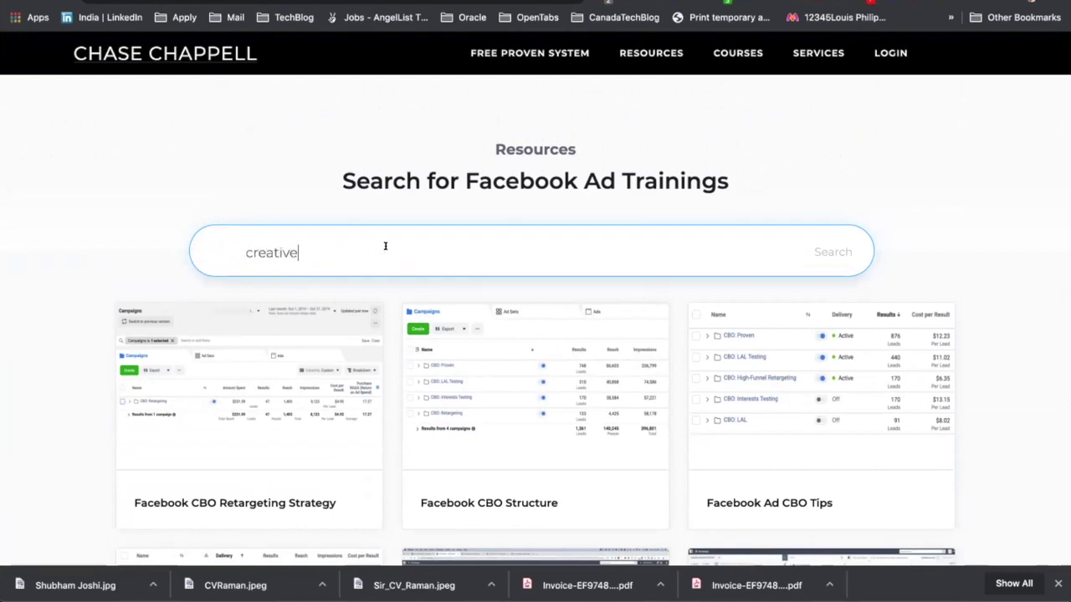
click(821, 251)
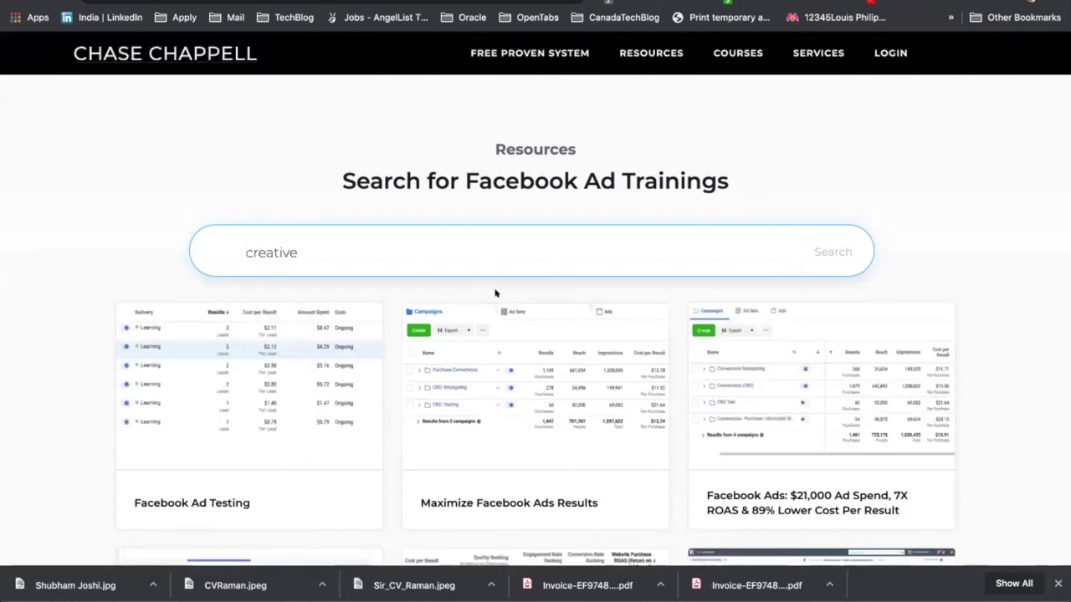
Browse the creative results, including Scale Facebook Ad Results, Effective Facebook Ad Tips and Key Facebook Ad Factors.
scroll(495, 292, down, 3)
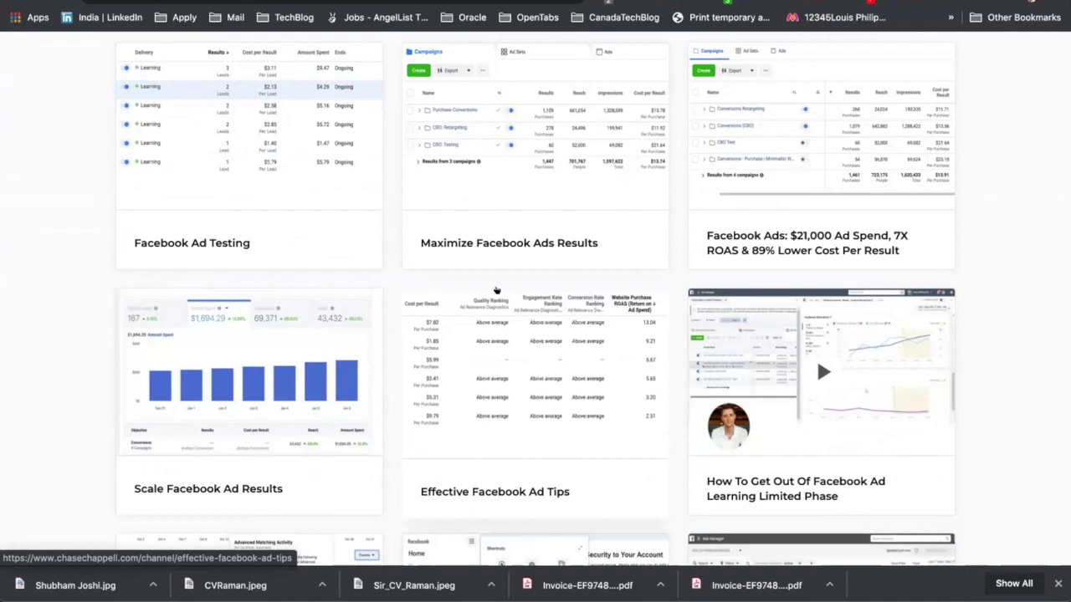
scroll(496, 291, down, 1)
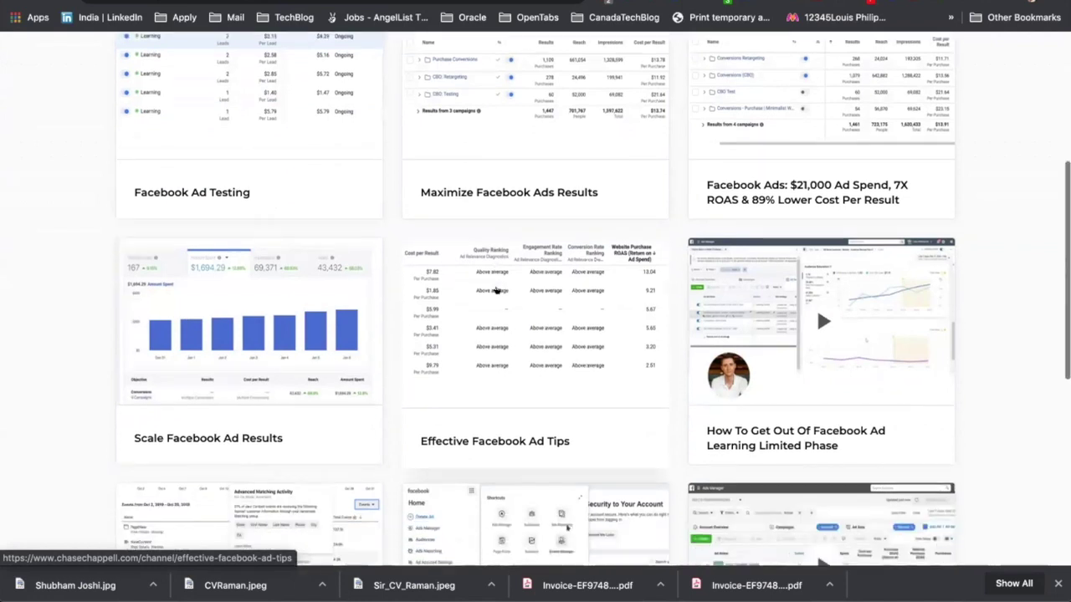
scroll(496, 290, down, 2)
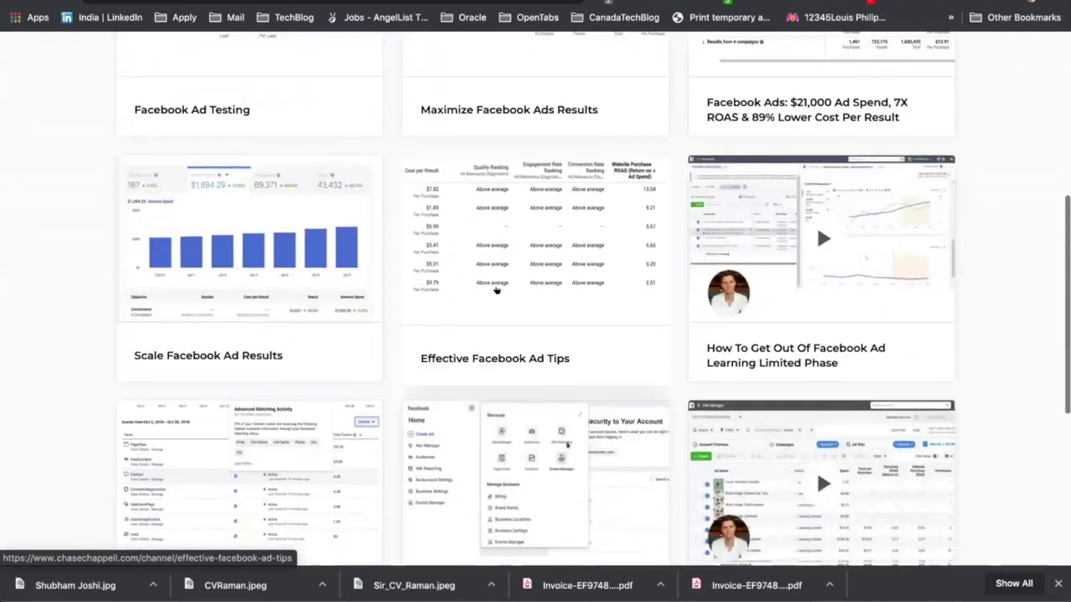
scroll(496, 289, down, 2)
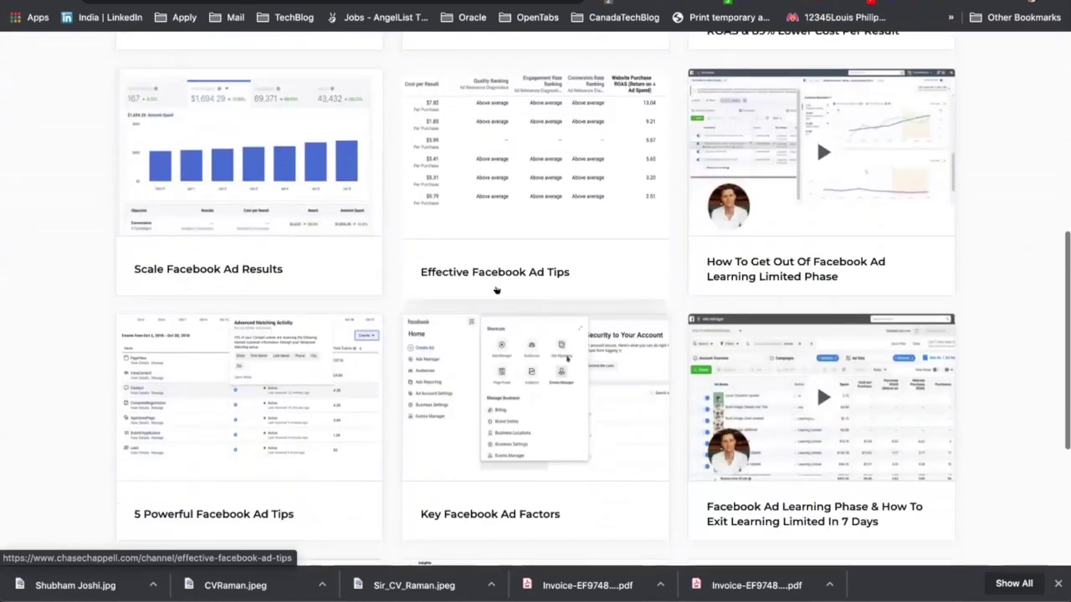
scroll(496, 290, up, 1)
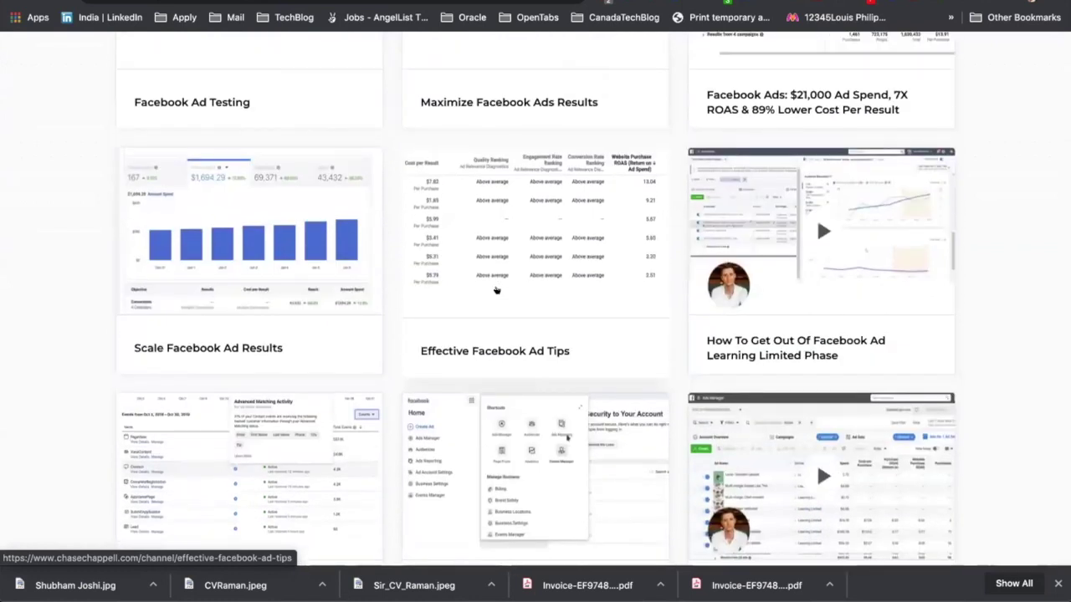